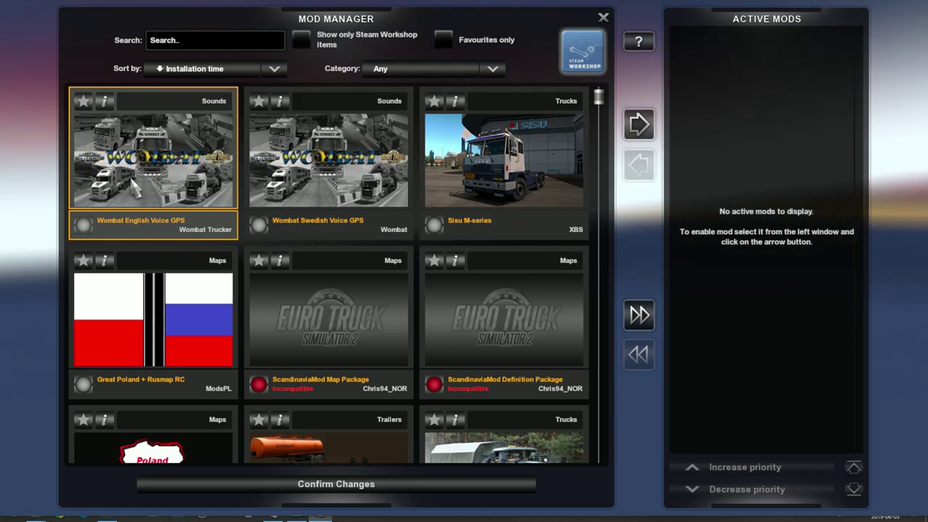
# - Activate the Wombat English Voice GPS mod and view its mod details
pyautogui.click(638, 124)
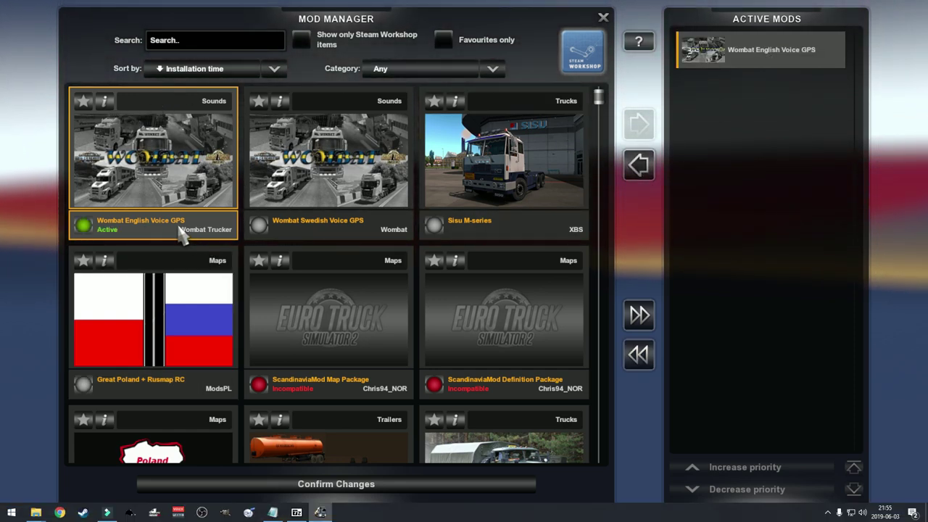
pyautogui.click(105, 101)
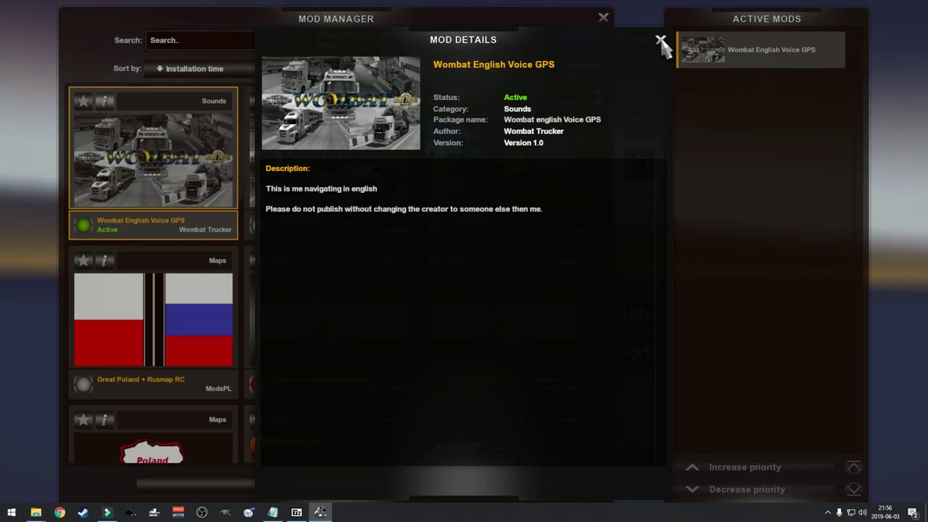
pyautogui.click(660, 41)
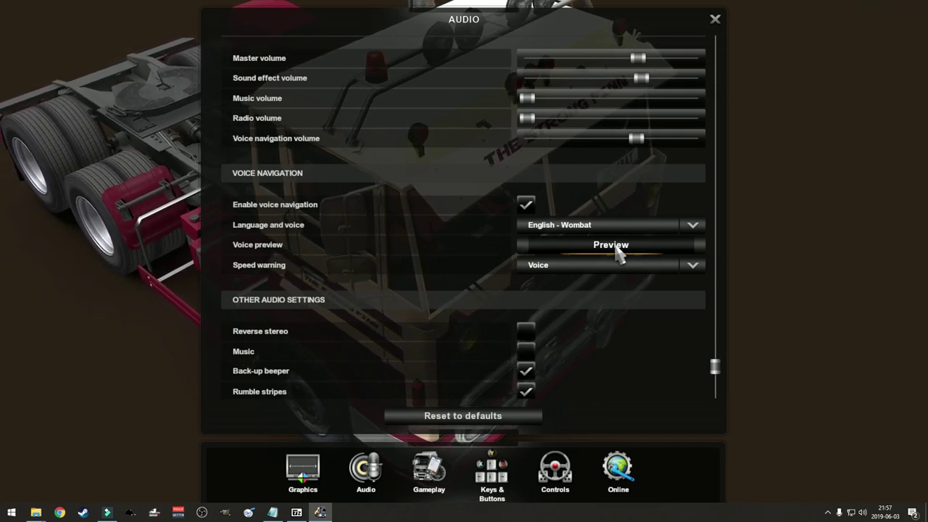
# - Preview the English - Wombat navigation voice and choose the speed warning type in the audio settings
pyautogui.click(617, 250)
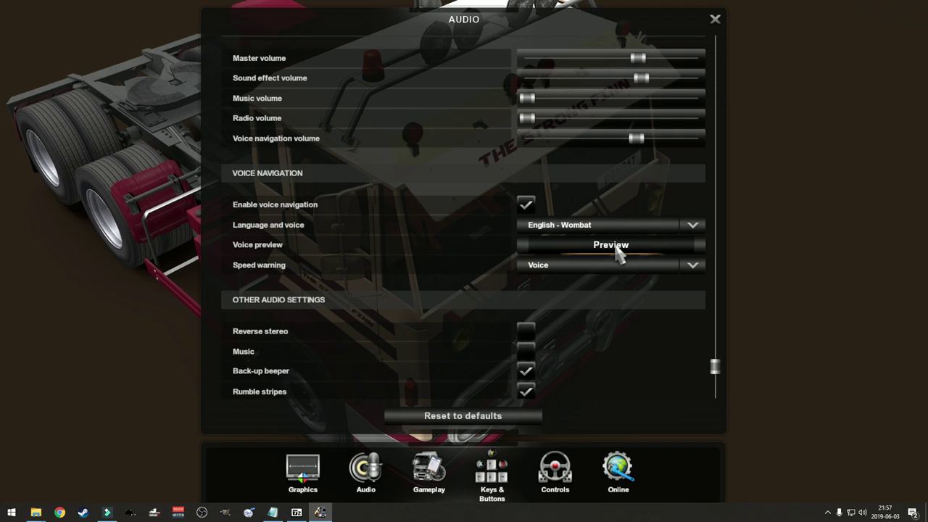
pyautogui.click(617, 250)
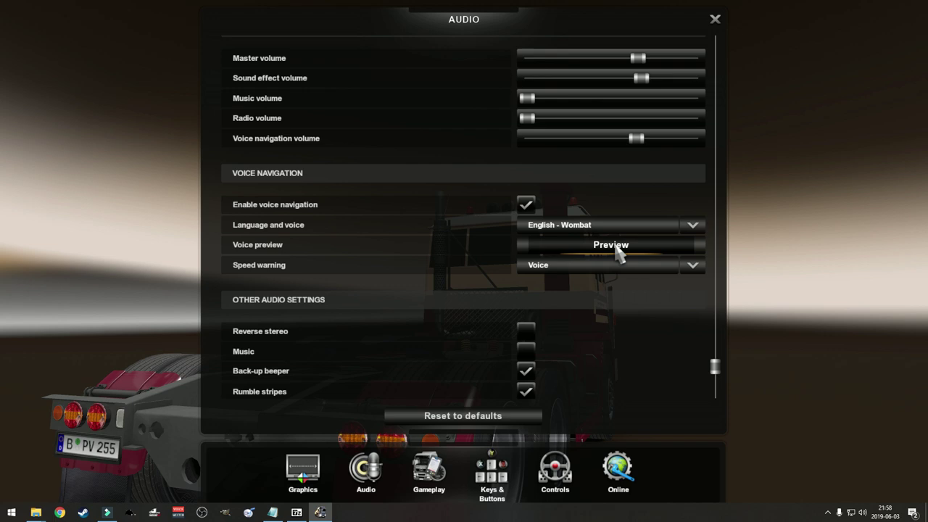
pyautogui.click(631, 269)
pyautogui.click(545, 302)
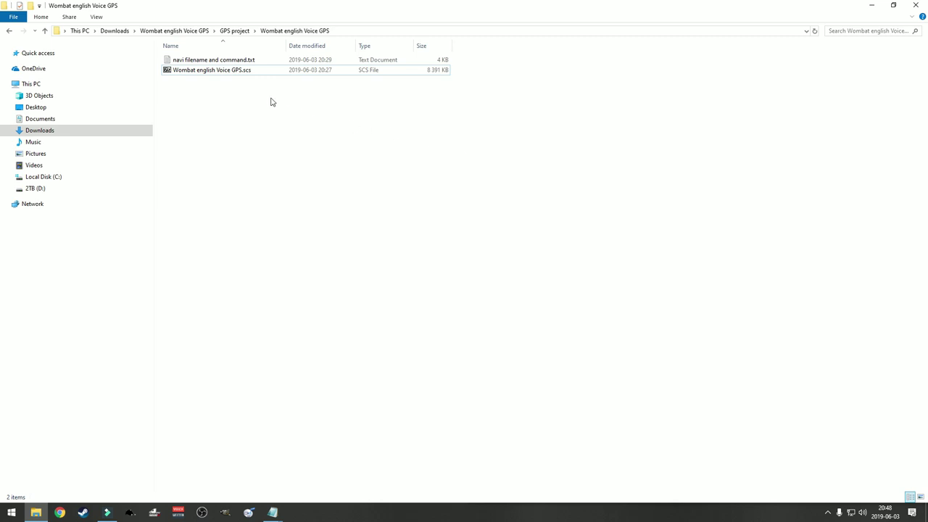
# - Open navi filename and command.txt and review the full list of .ogg file names with their matching spoken navigation phrases
pyautogui.doubleClick(221, 61)
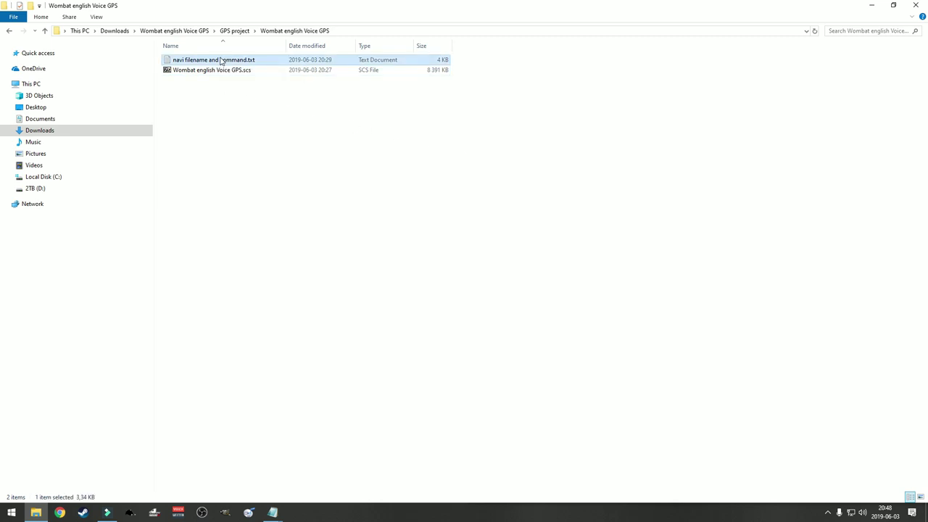
pyautogui.doubleClick(385, 145)
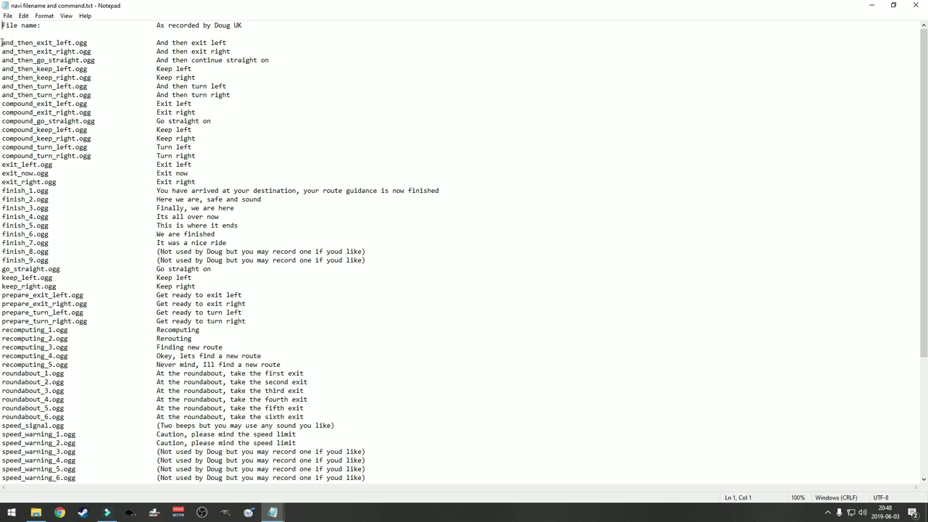
pyautogui.scroll(-7, 62, 181)
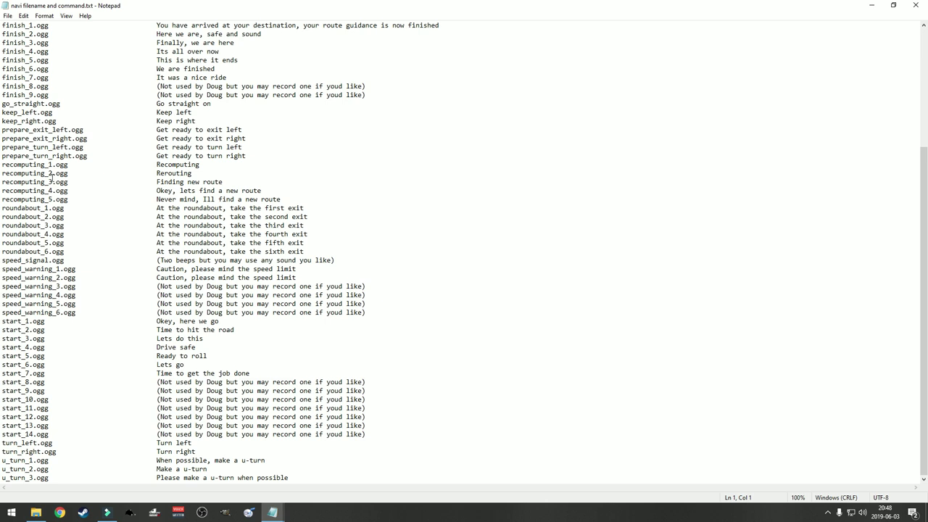
pyautogui.scroll(7, 52, 176)
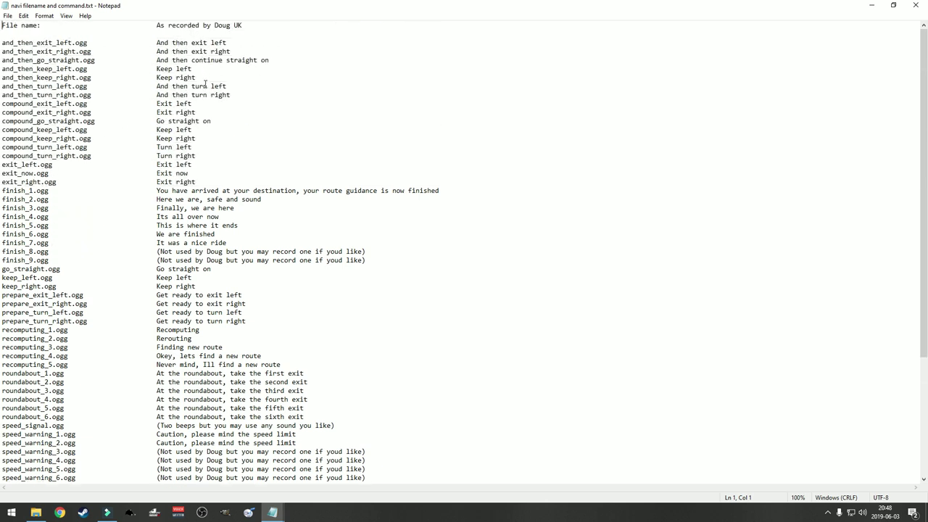
pyautogui.scroll(-7, 205, 85)
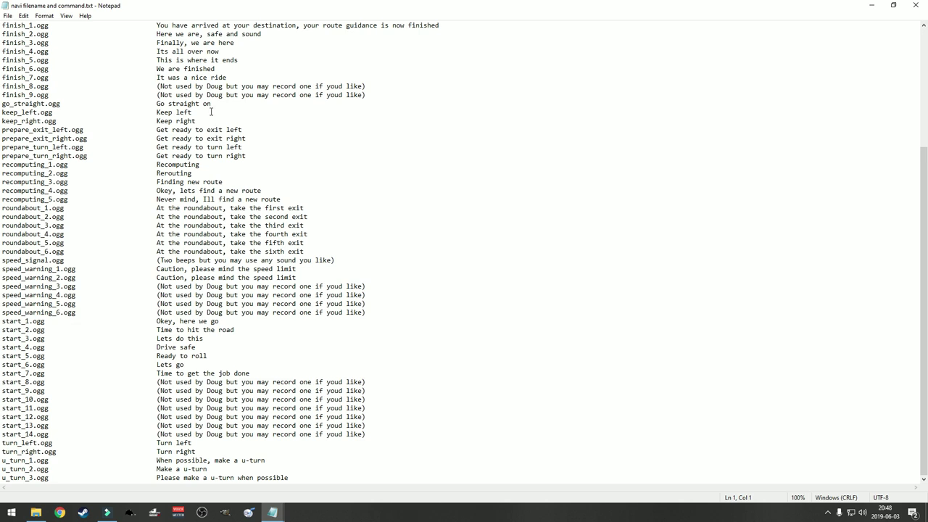
pyautogui.scroll(6, 209, 94)
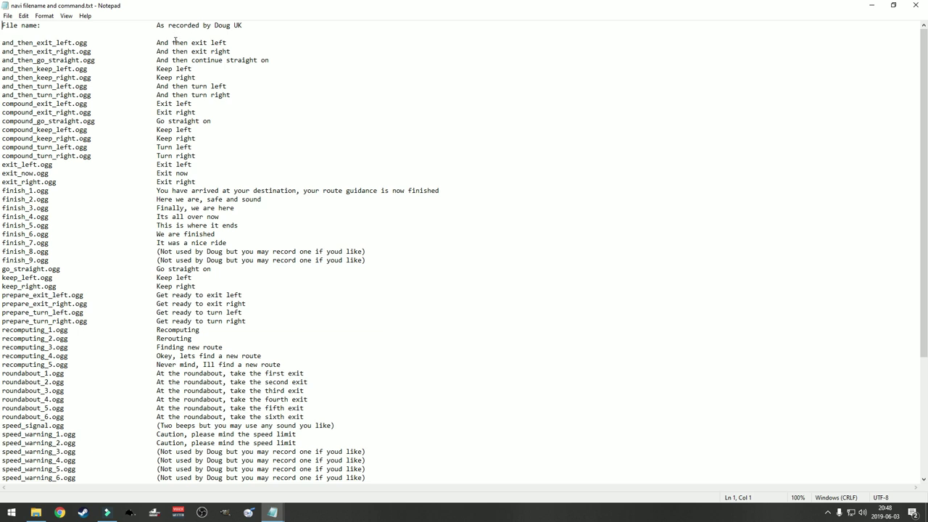
pyautogui.scroll(-6, 53, 174)
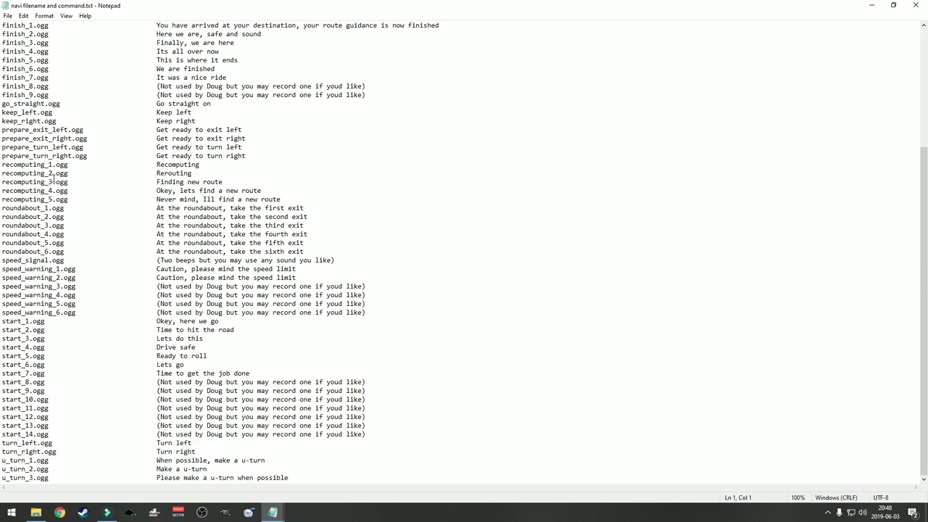
pyautogui.scroll(6, 63, 181)
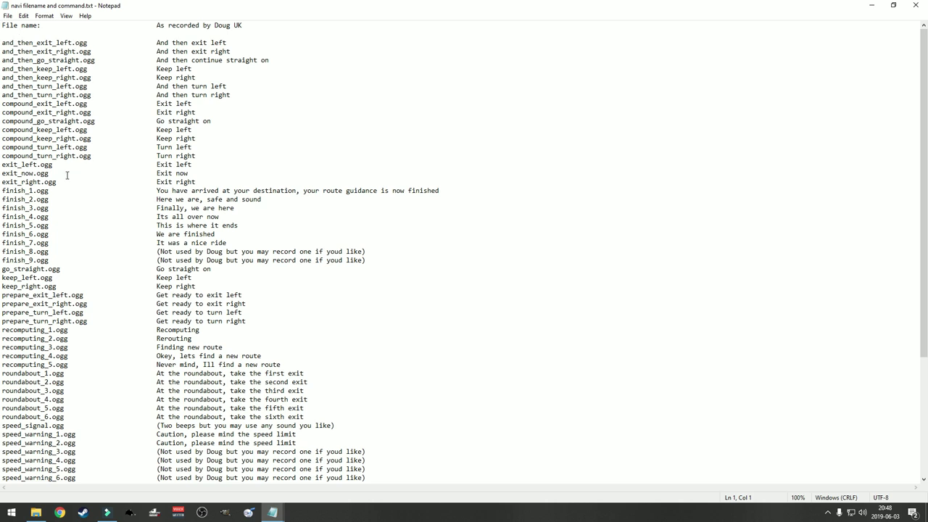
pyautogui.scroll(-6, 67, 175)
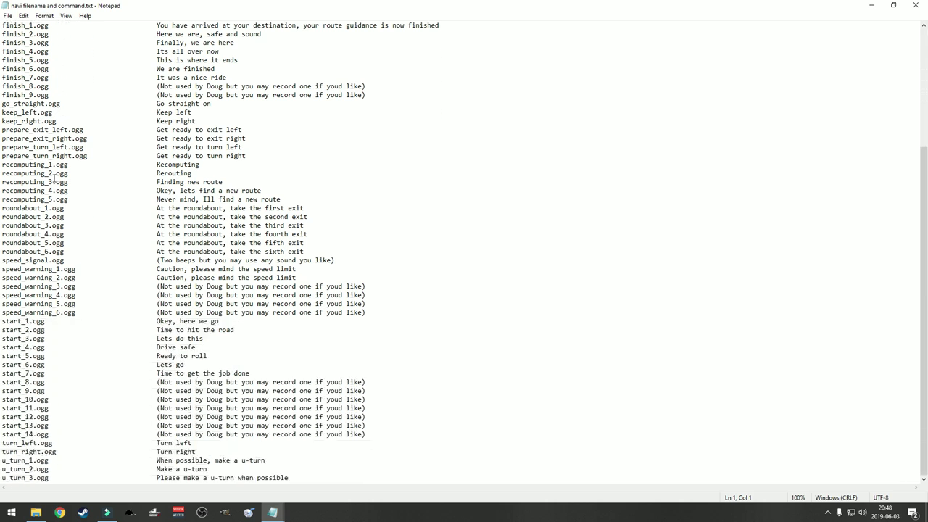
pyautogui.scroll(6, 52, 177)
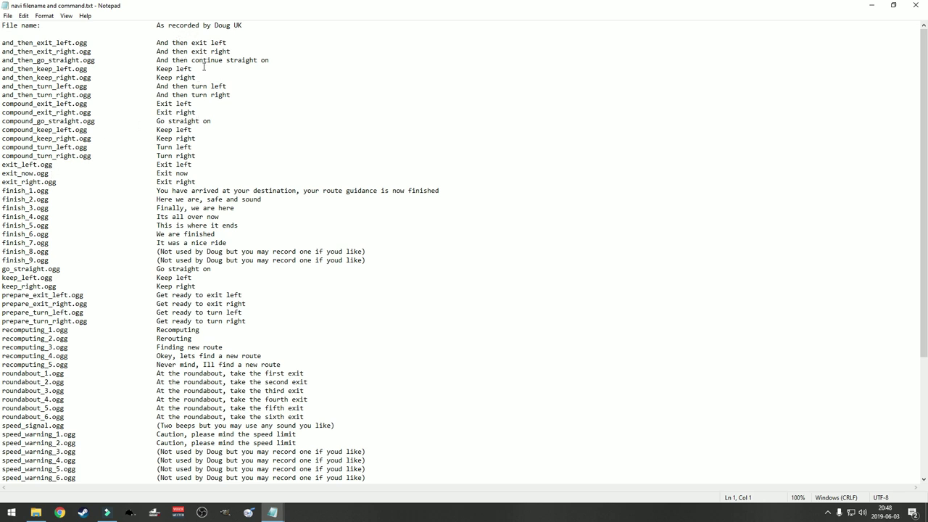
pyautogui.scroll(-4, 203, 67)
pyautogui.scroll(-2, 205, 95)
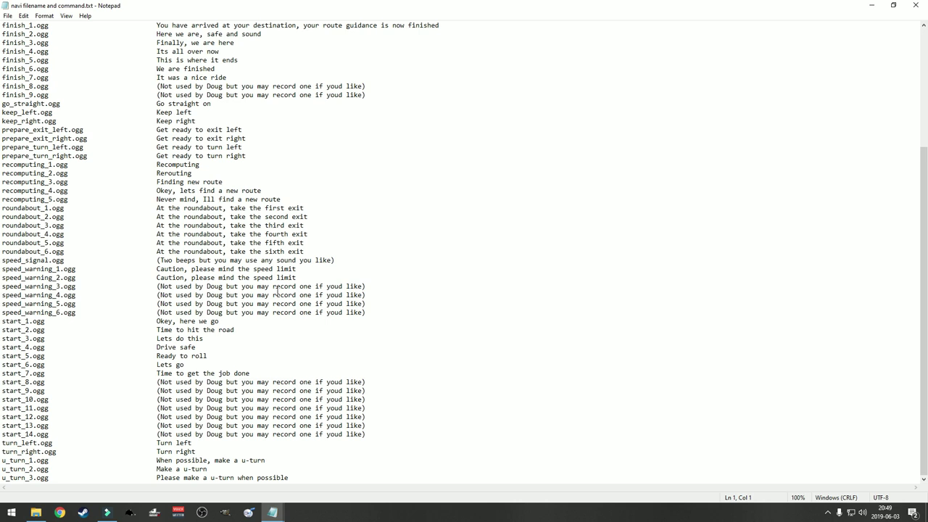
pyautogui.scroll(7, 215, 128)
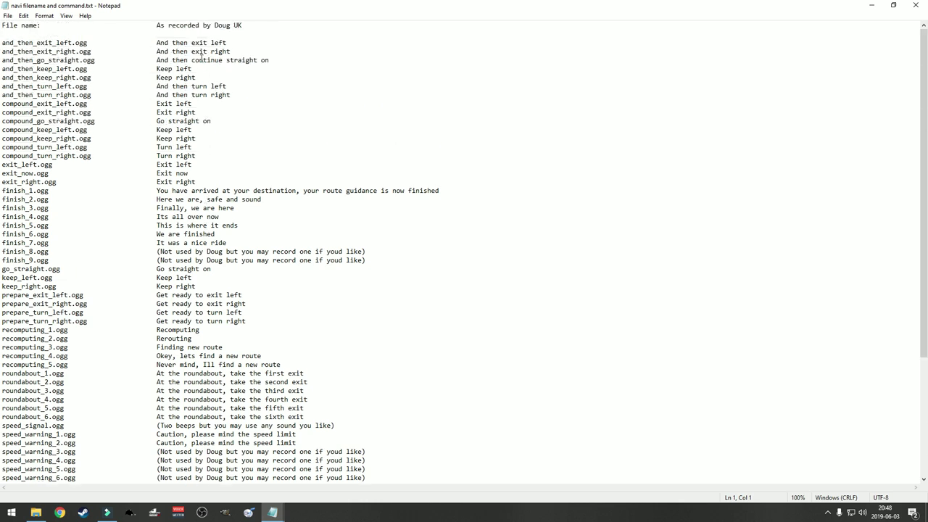
pyautogui.scroll(-7, 52, 173)
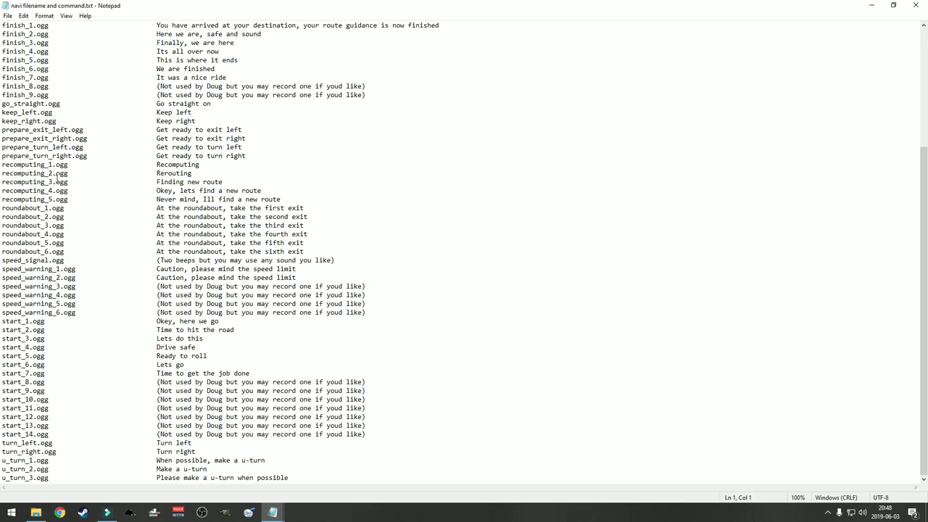
pyautogui.scroll(7, 61, 181)
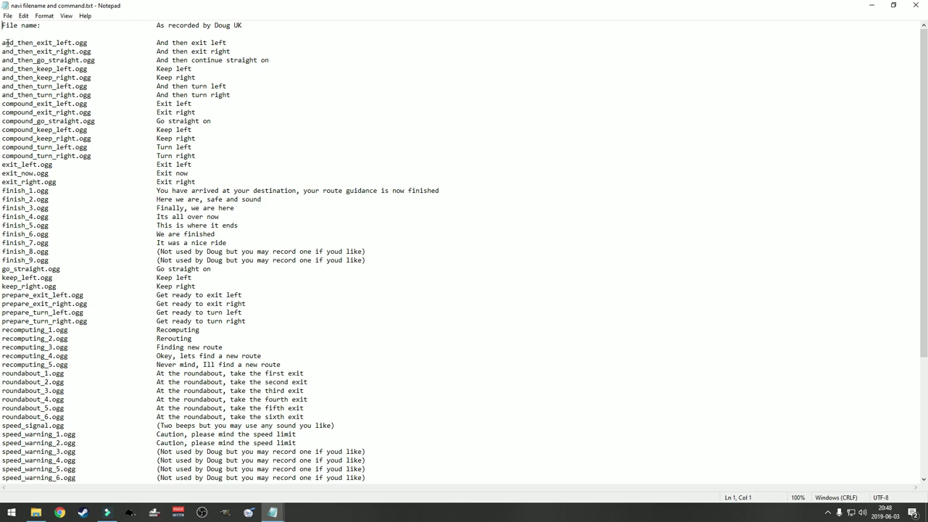
pyautogui.scroll(-6, 68, 173)
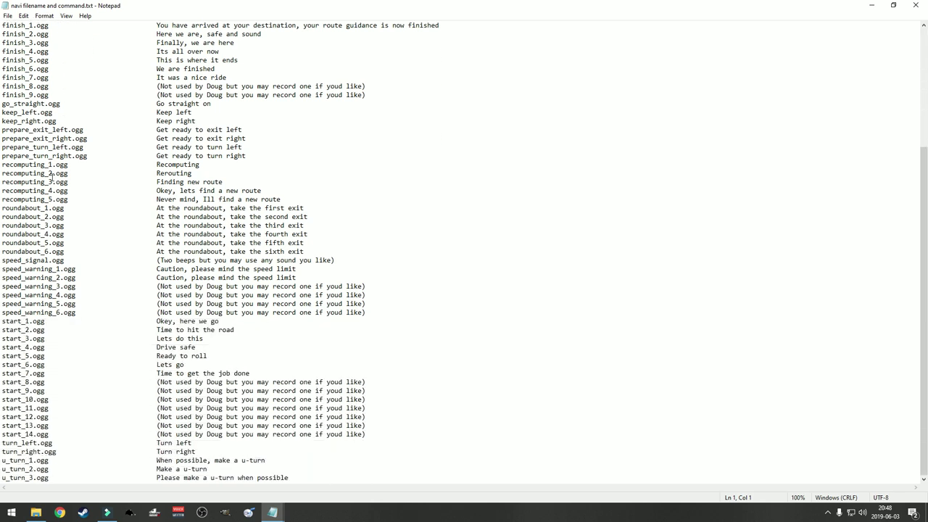
pyautogui.scroll(6, 51, 173)
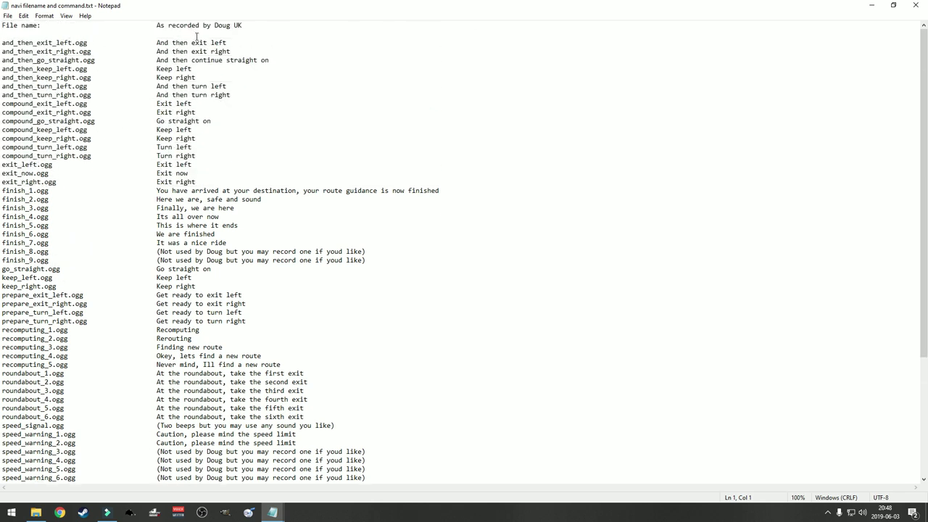
pyautogui.scroll(-4, 204, 65)
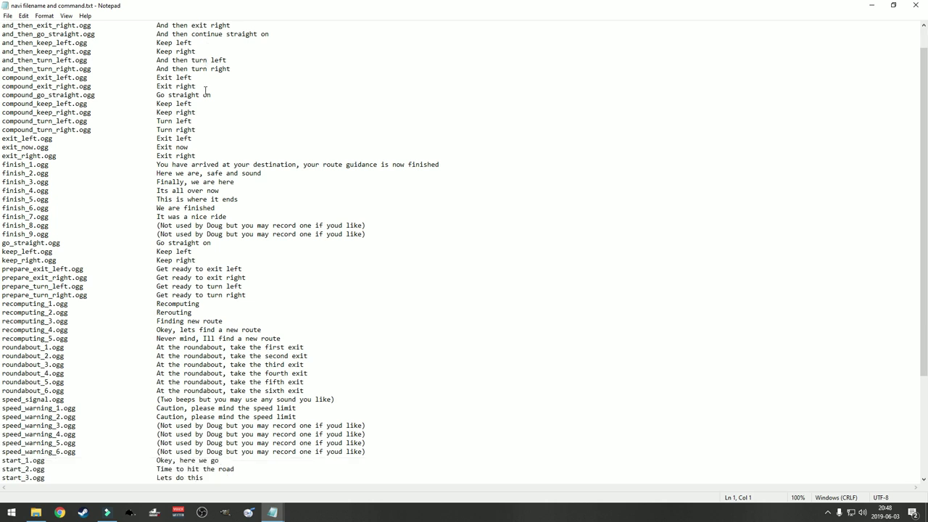
pyautogui.scroll(-3, 205, 95)
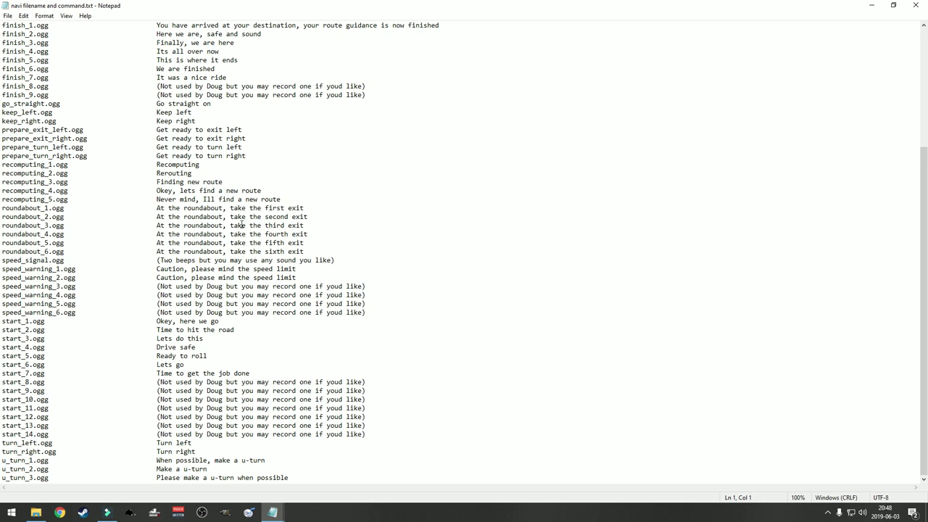
pyautogui.scroll(6, 215, 130)
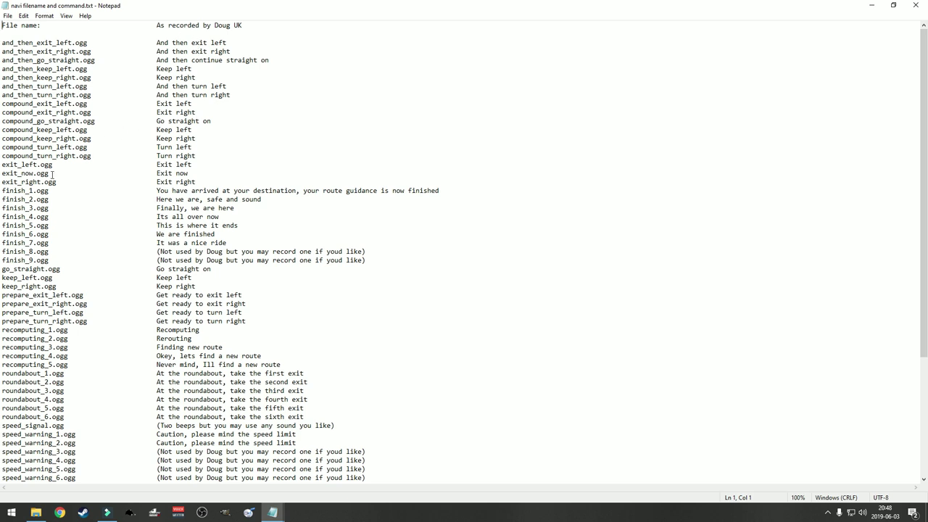
pyautogui.scroll(-6, 52, 174)
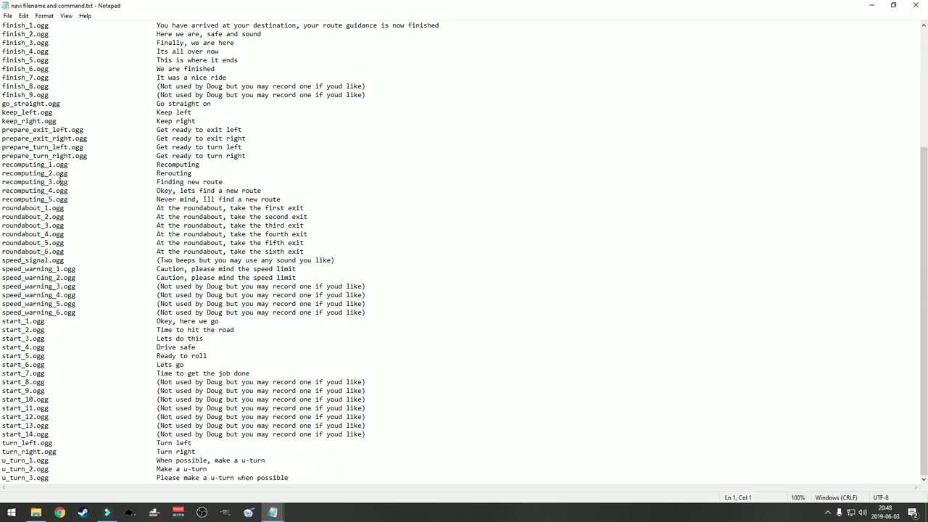
pyautogui.scroll(6, 59, 180)
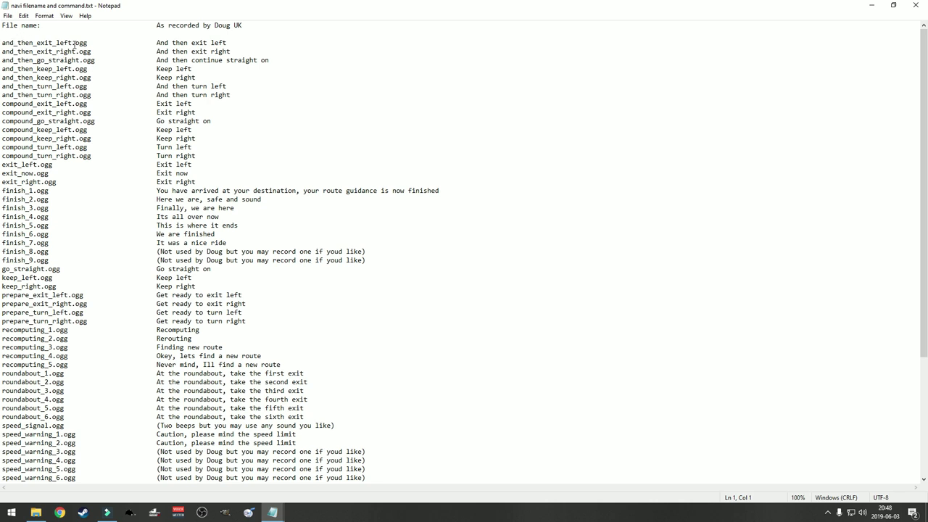
pyautogui.scroll(-6, 63, 182)
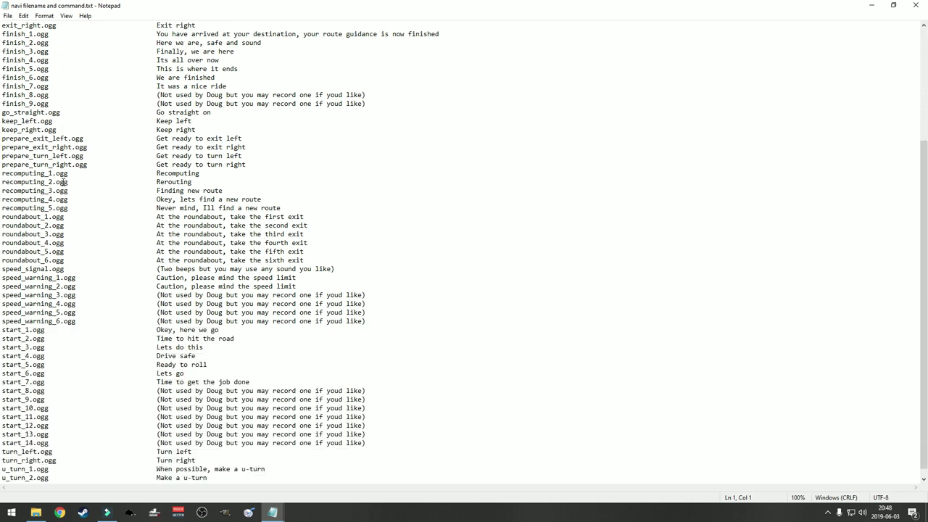
pyautogui.scroll(6, 51, 177)
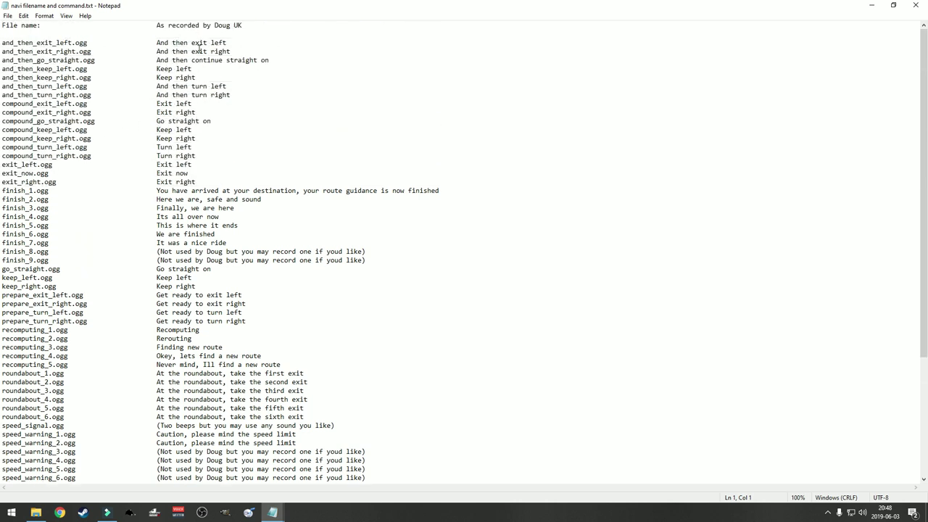
pyautogui.scroll(-6, 205, 85)
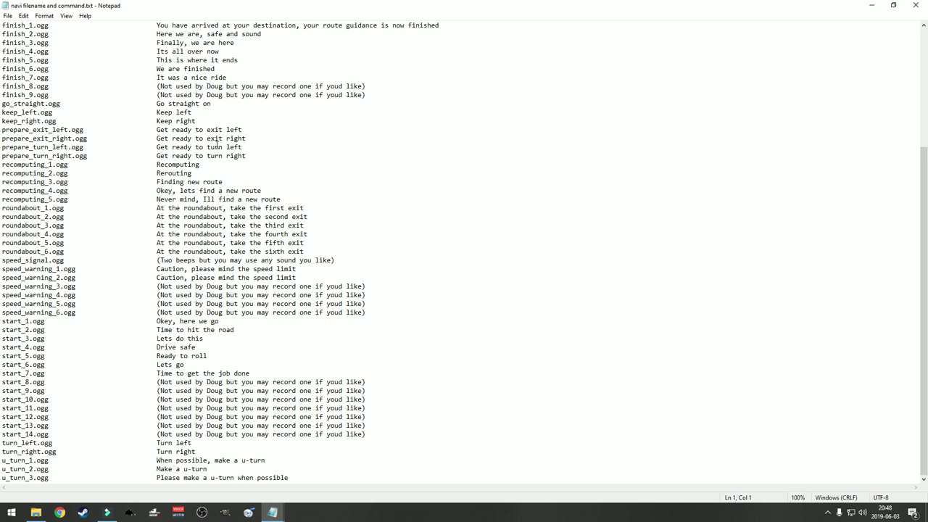
pyautogui.scroll(7, 205, 95)
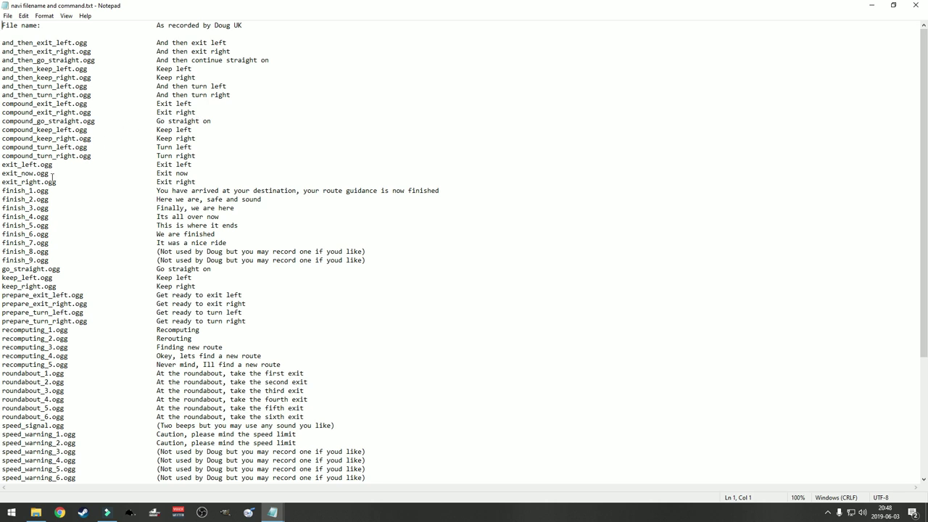
pyautogui.scroll(-6, 52, 177)
pyautogui.scroll(6, 60, 178)
pyautogui.scroll(-6, 62, 181)
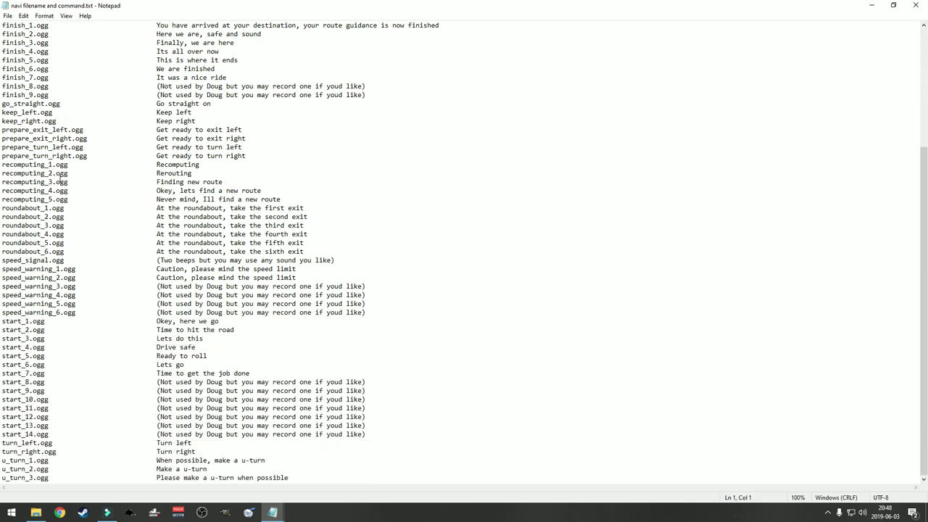
pyautogui.scroll(6, 51, 176)
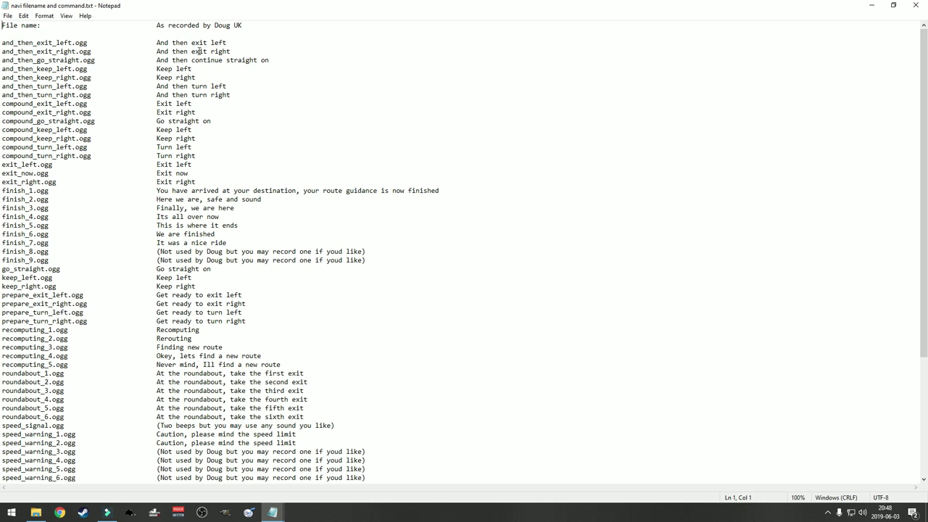
pyautogui.scroll(-6, 205, 85)
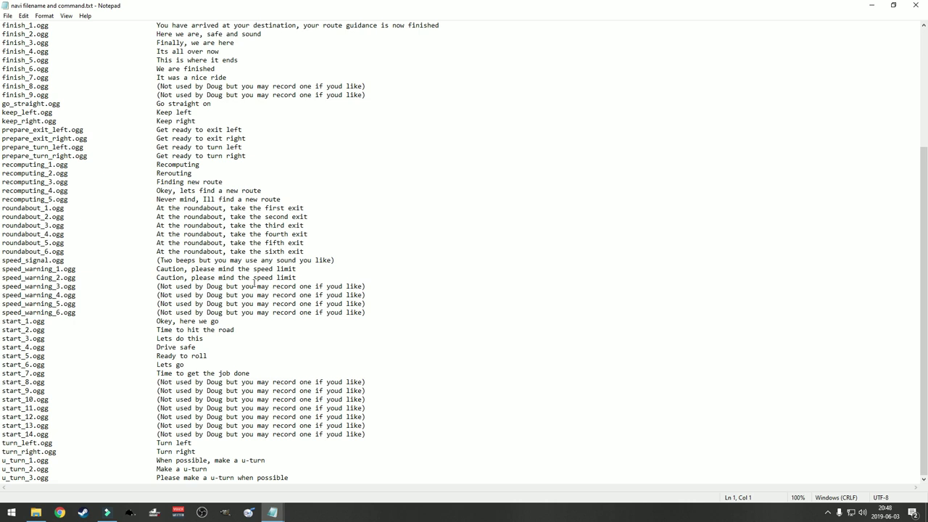
pyautogui.scroll(7, 205, 95)
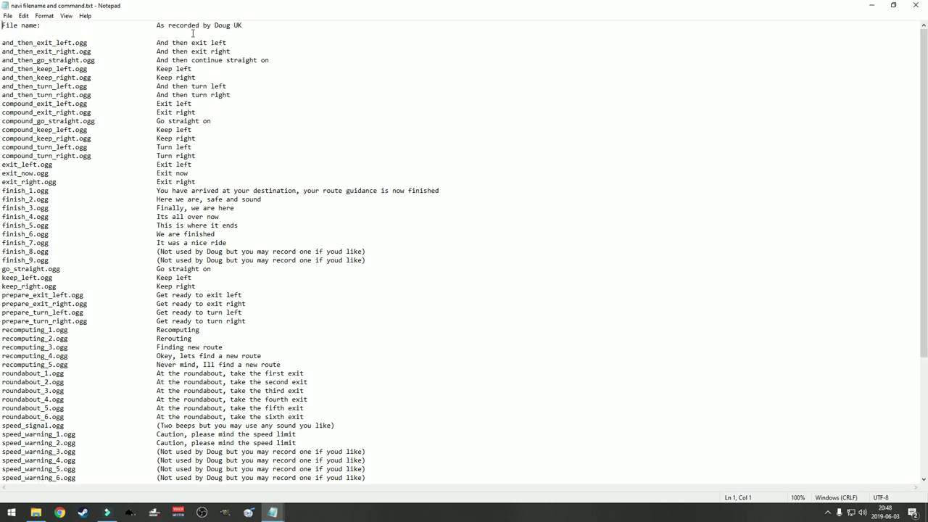
# - Switch to Voice Recorder and dock its window beside the navi filename and command.txt list
pyautogui.scroll(-6, 52, 172)
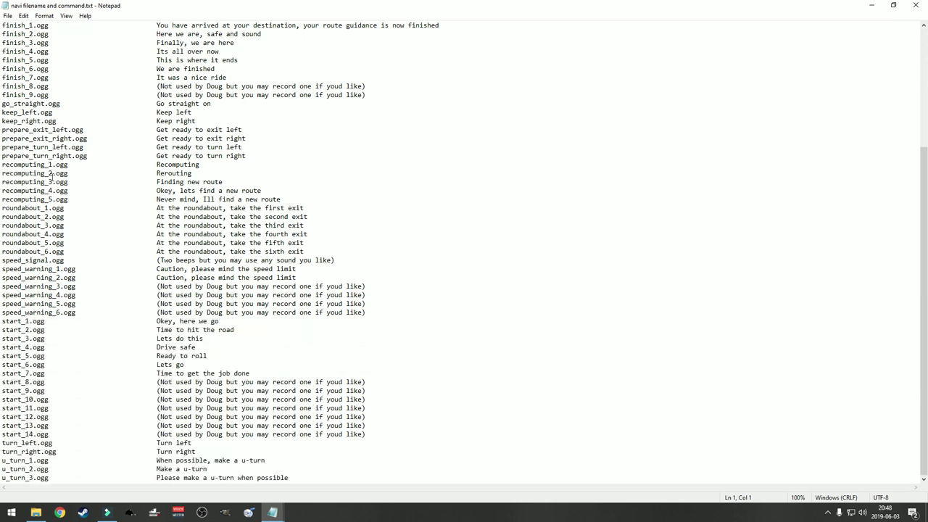
pyautogui.scroll(4, 61, 180)
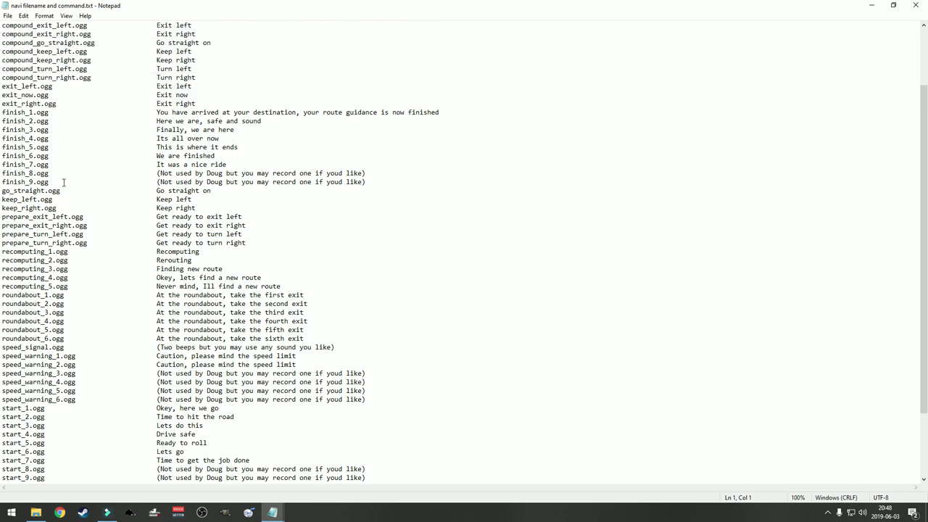
pyautogui.click(10, 511)
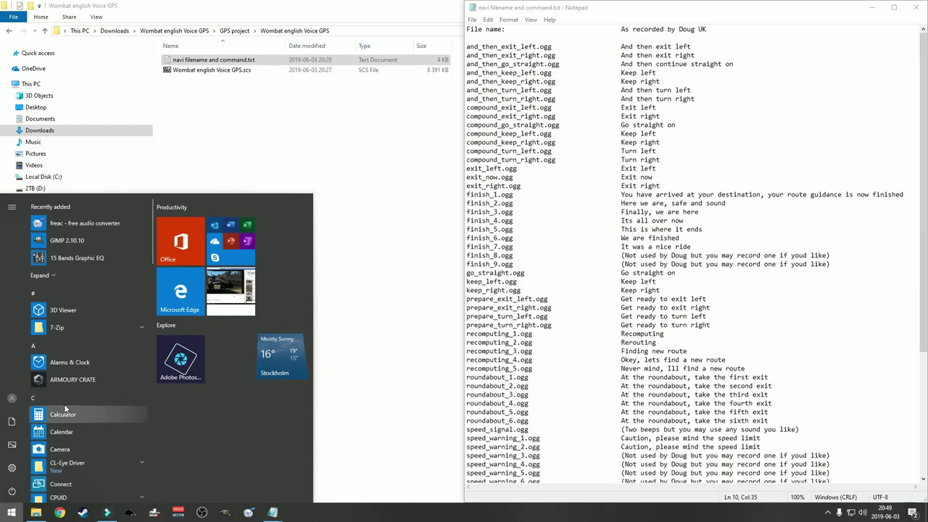
pyautogui.write('voi')
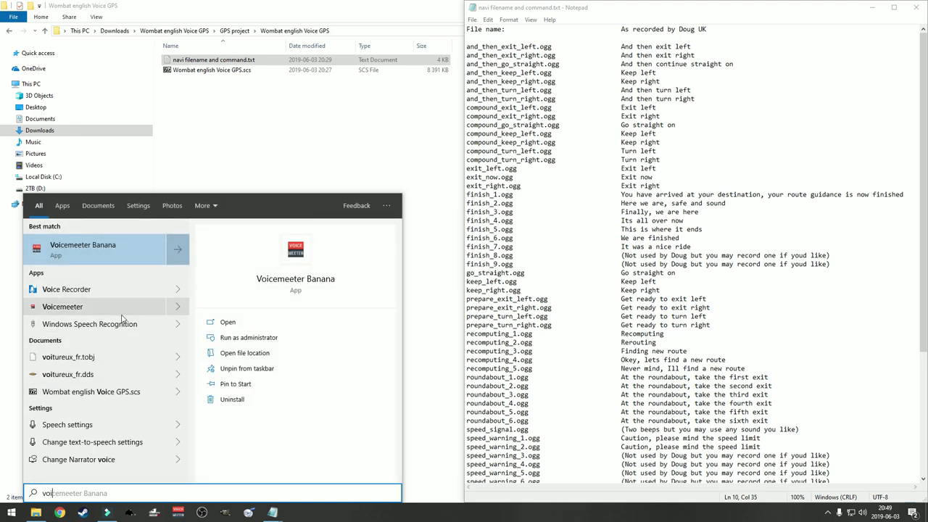
pyautogui.click(66, 289)
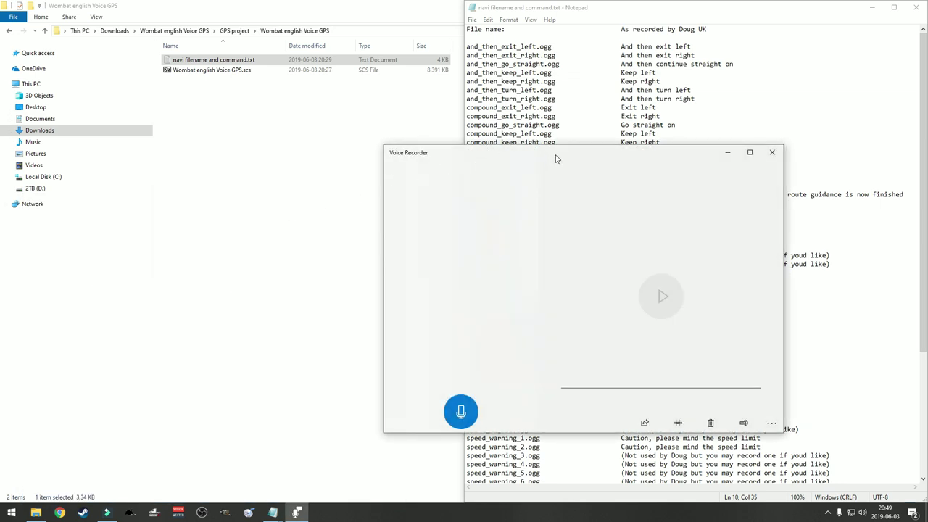
pyautogui.moveTo(555, 157); pyautogui.dragTo(2, 106)
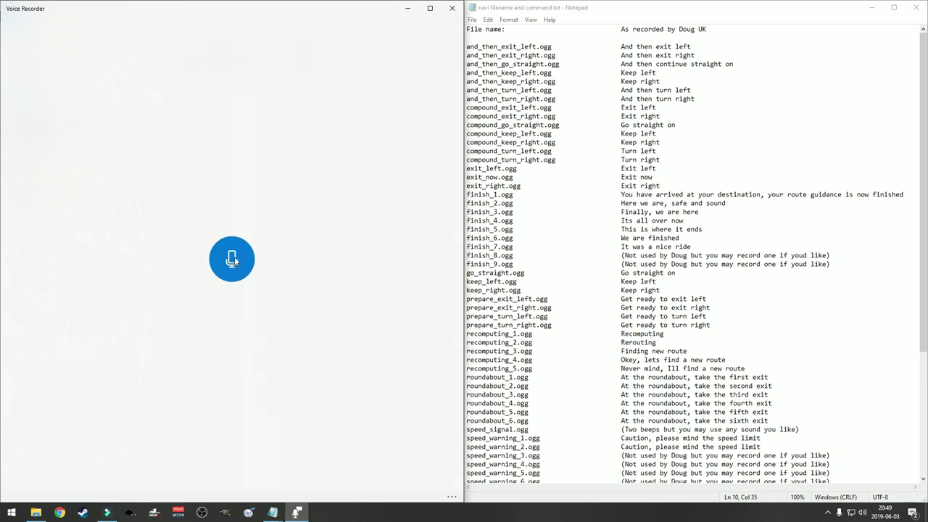
# - Record the "And then exit left" phrase and rename the recording and_then_exit_left, copying the name from the command list
pyautogui.click(234, 258)
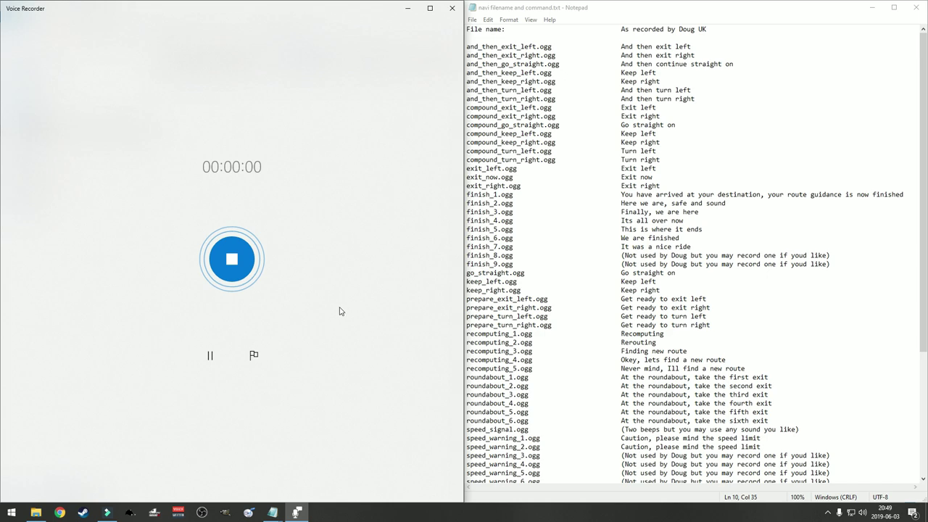
pyautogui.click(246, 263)
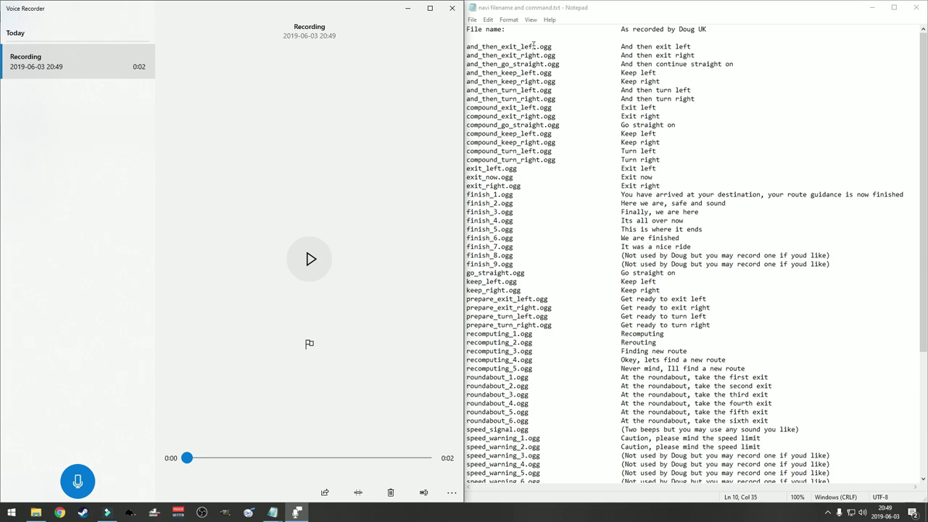
pyautogui.moveTo(536, 46); pyautogui.dragTo(469, 48)
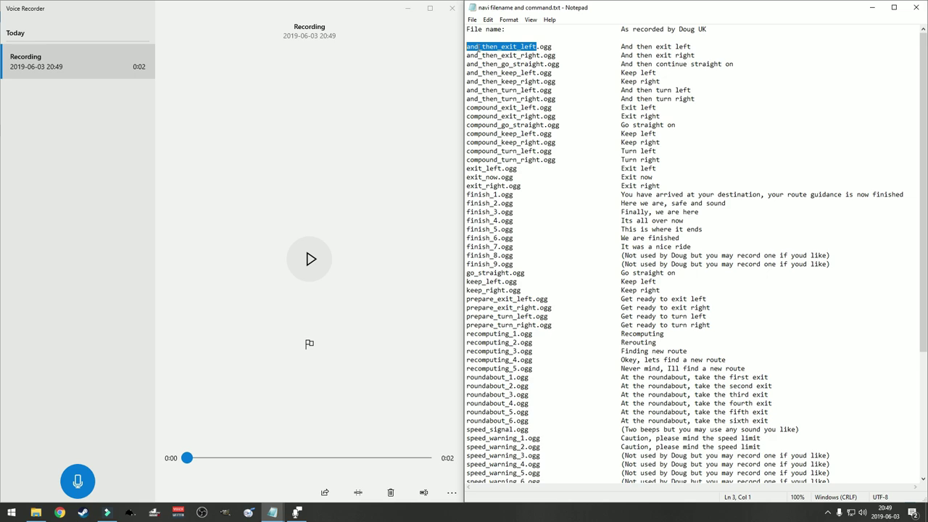
pyautogui.rightClick(476, 47)
pyautogui.click(500, 79)
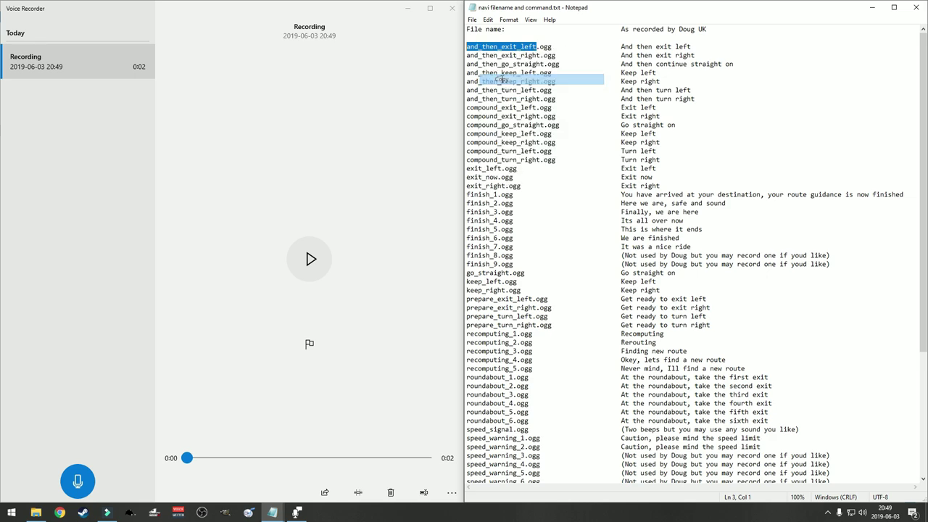
pyautogui.rightClick(25, 59)
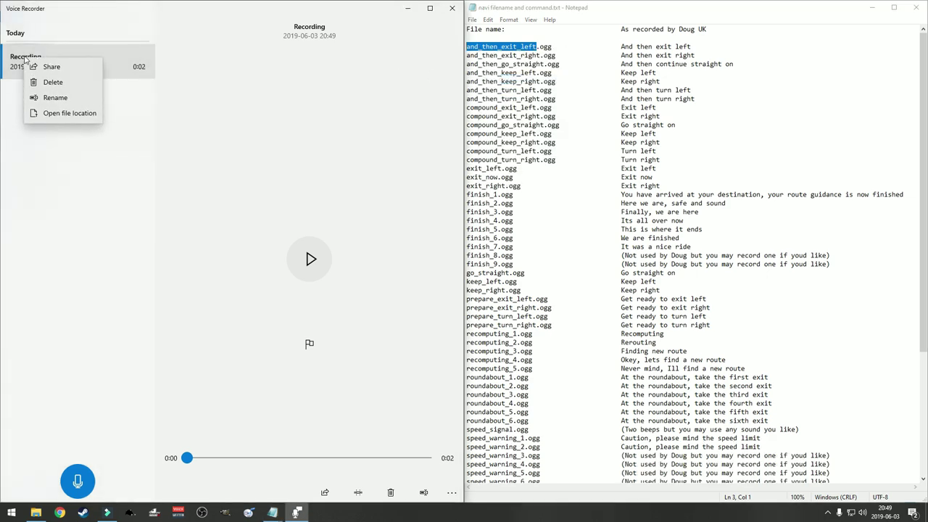
pyautogui.click(55, 97)
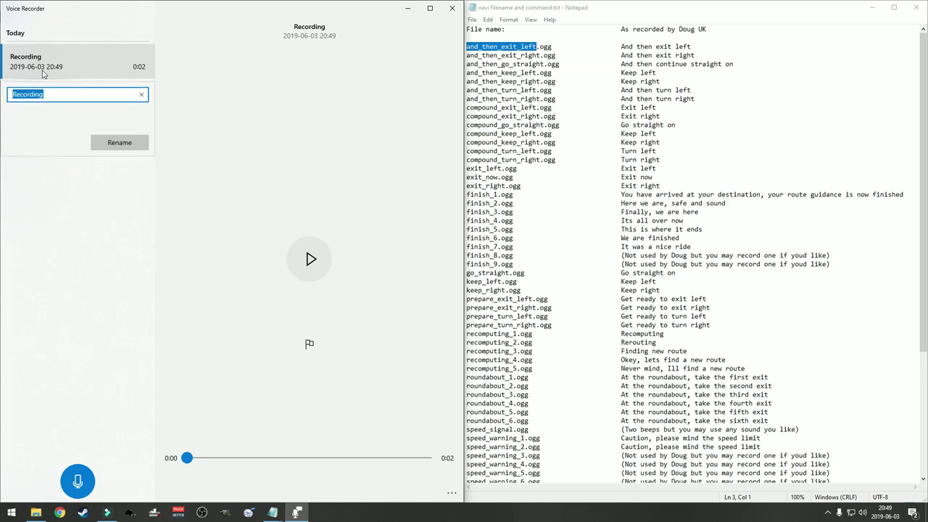
pyautogui.rightClick(52, 95)
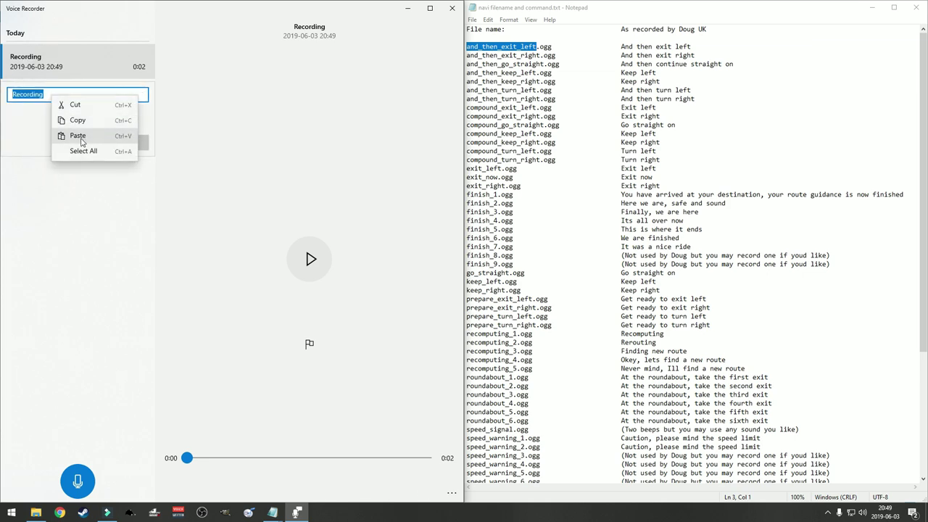
pyautogui.click(78, 136)
pyautogui.click(129, 144)
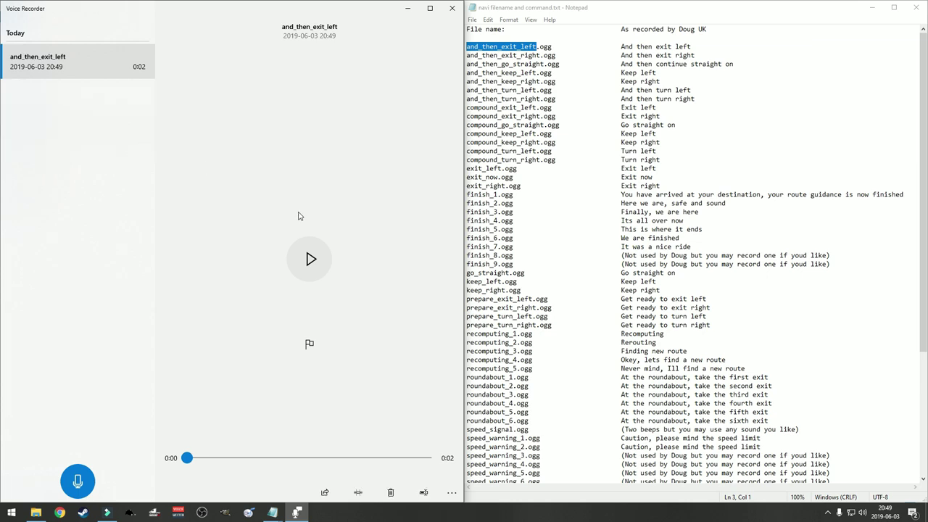
# - Record the "And then exit right" phrase and rename the recording and_then_exit_right, copying the name from the command list
pyautogui.click(77, 481)
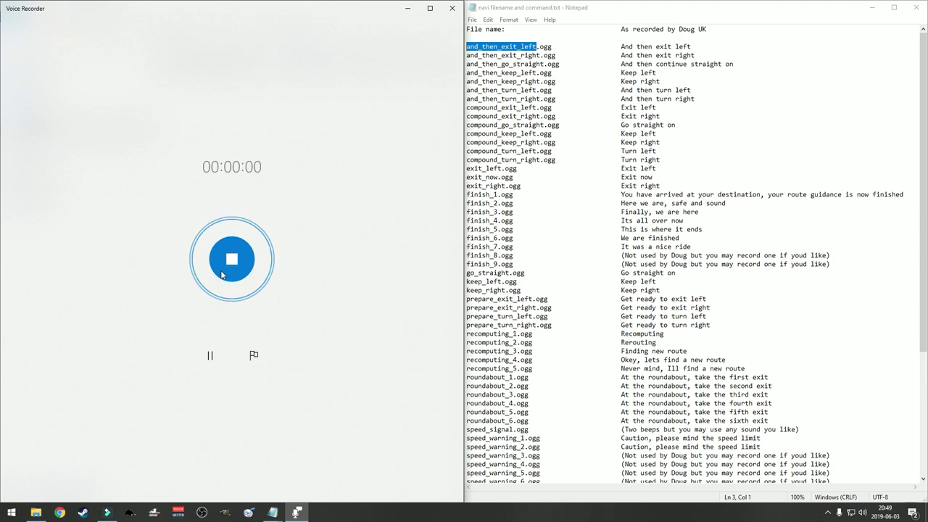
pyautogui.click(221, 274)
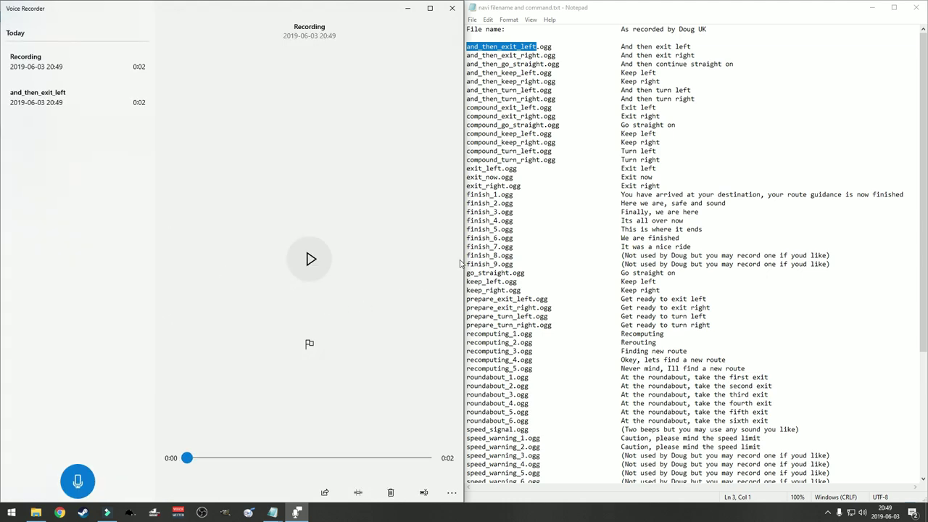
pyautogui.moveTo(540, 56); pyautogui.dragTo(458, 58)
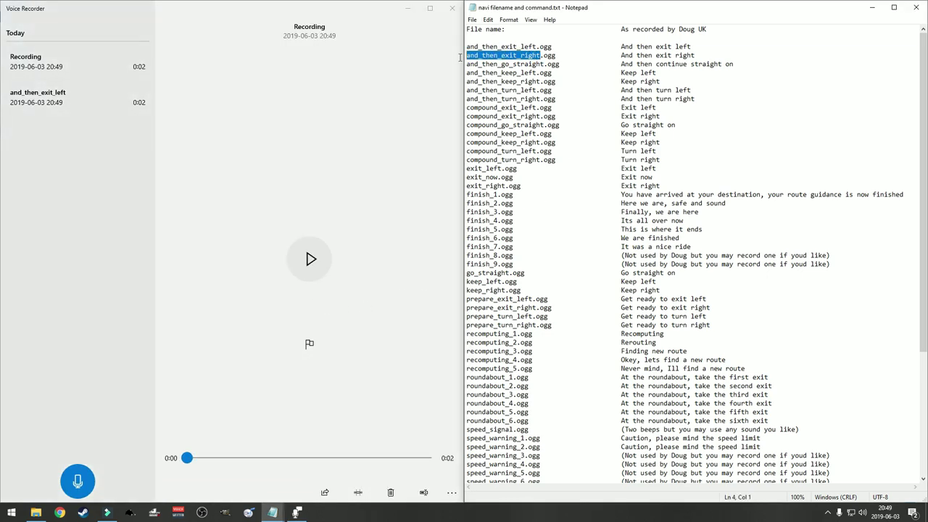
pyautogui.rightClick(491, 56)
pyautogui.click(507, 86)
pyautogui.rightClick(13, 64)
pyautogui.click(36, 102)
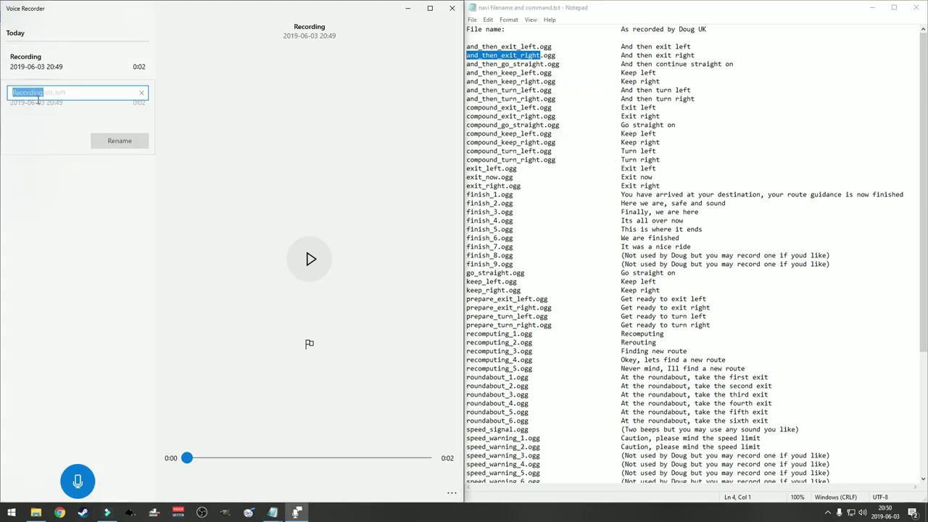
pyautogui.rightClick(54, 92)
pyautogui.click(79, 133)
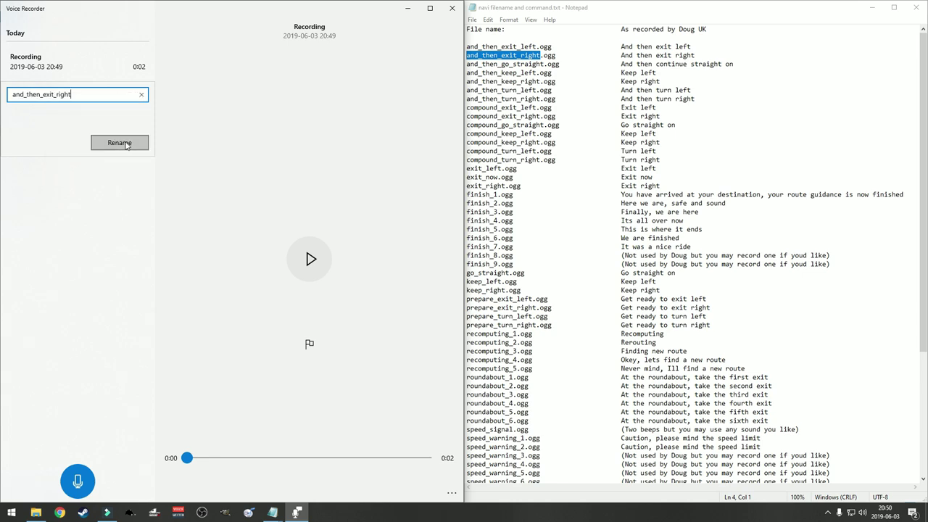
pyautogui.click(125, 143)
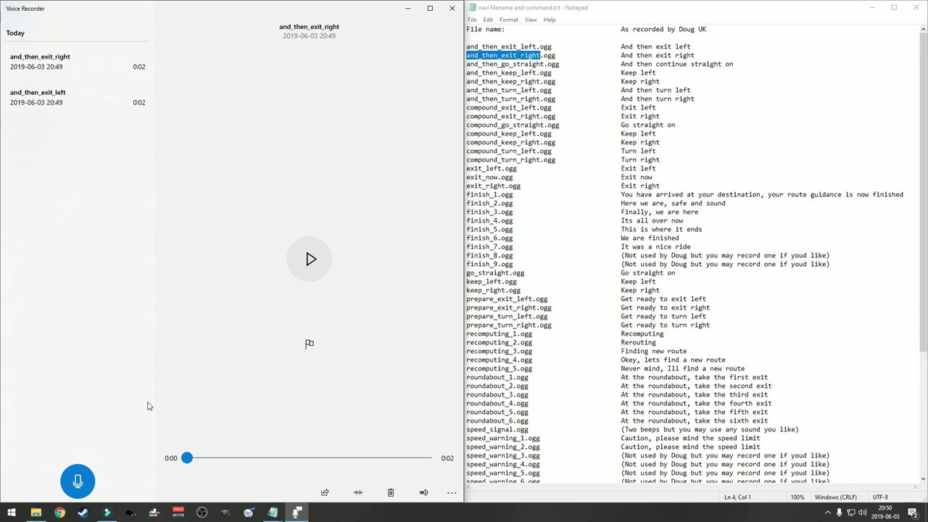
# - Record the "And then continue straight on" phrase and rename the recording and_then_go_straight
pyautogui.click(78, 480)
pyautogui.click(235, 258)
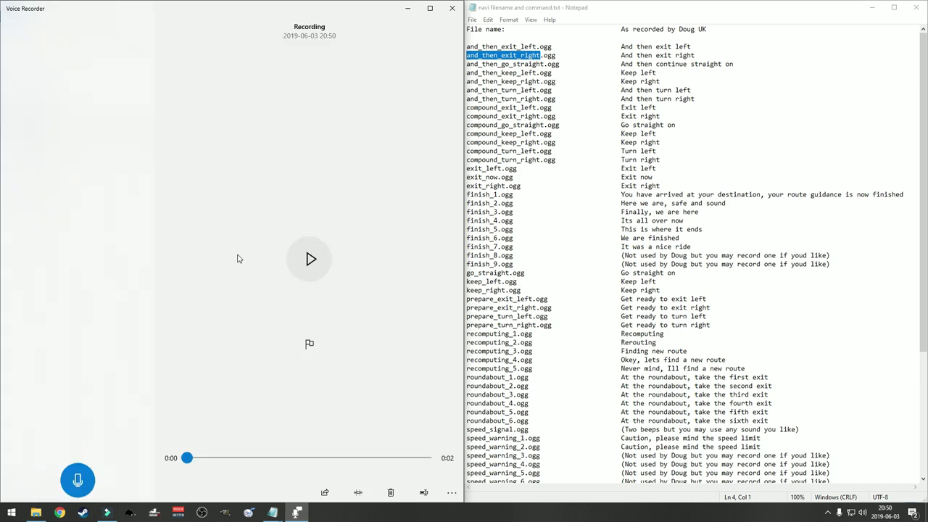
pyautogui.hotkey('alt', 'Tab')
pyautogui.press('Down')
pyautogui.hotkey('ctrl', 'shift', 'Right')
pyautogui.rightClick(82, 64)
pyautogui.click(92, 109)
pyautogui.hotkey('ctrl', 'v')
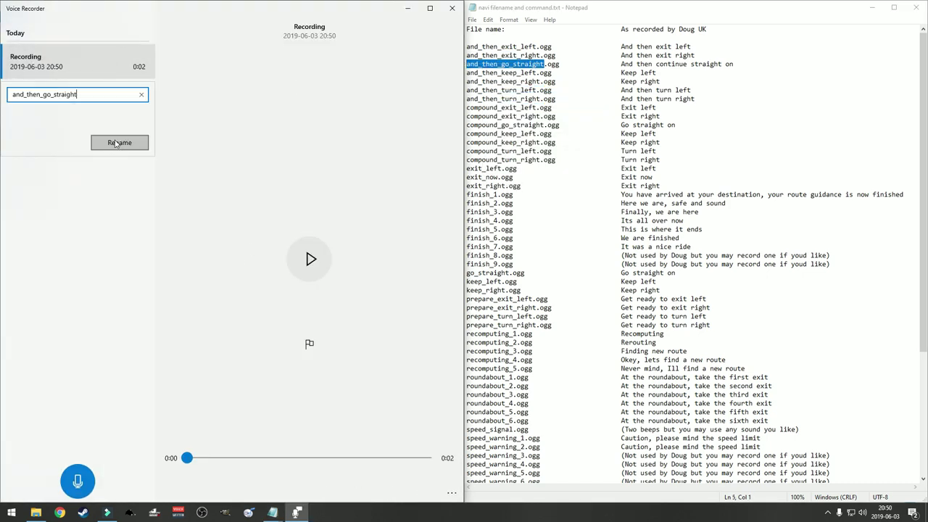
pyautogui.click(94, 142)
# - Record the phrase for the next command in the list and rename the recording and_then_keep_left
pyautogui.click(78, 480)
pyautogui.click(235, 258)
pyautogui.rightClick(82, 64)
pyautogui.click(93, 95)
pyautogui.hotkey('ctrl', 'v')
# - Record the "Keep right" phrase and select the name and_then_keep_right in the command list without its extension
pyautogui.click(78, 480)
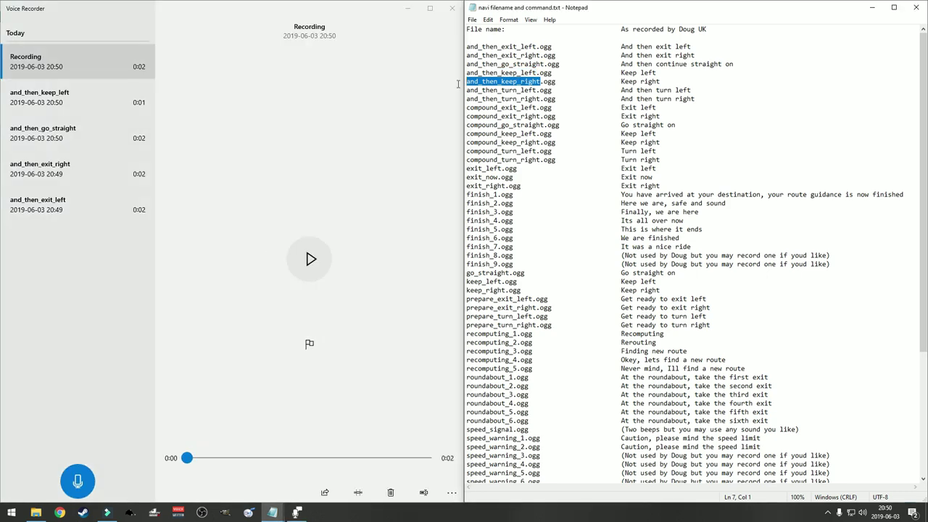
pyautogui.click(235, 259)
pyautogui.hotkey('alt', 'Tab')
pyautogui.press('Down')
pyautogui.hotkey('ctrl', 'shift', 'Right')
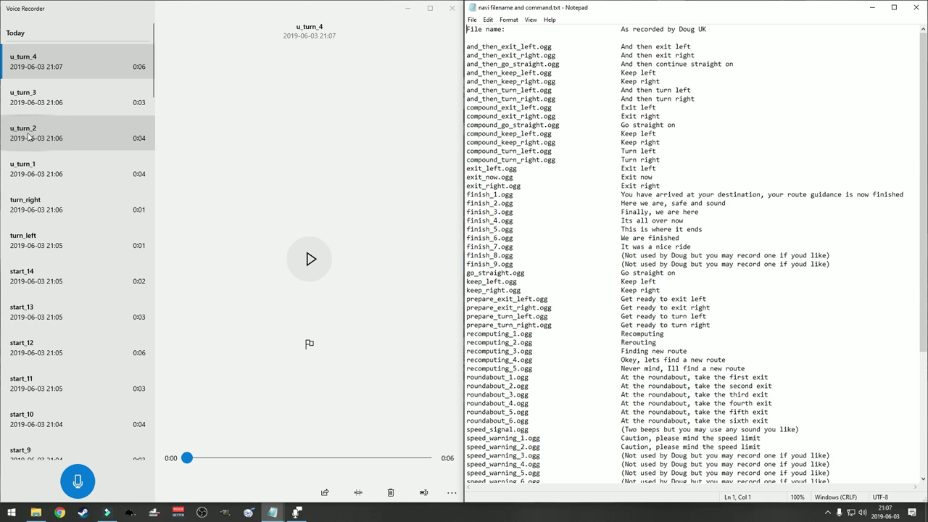
# - Open the file location of the u_turn_2 recording, look through the .m4a files and dock the folder window beside Voice Recorder
pyautogui.rightClick(29, 136)
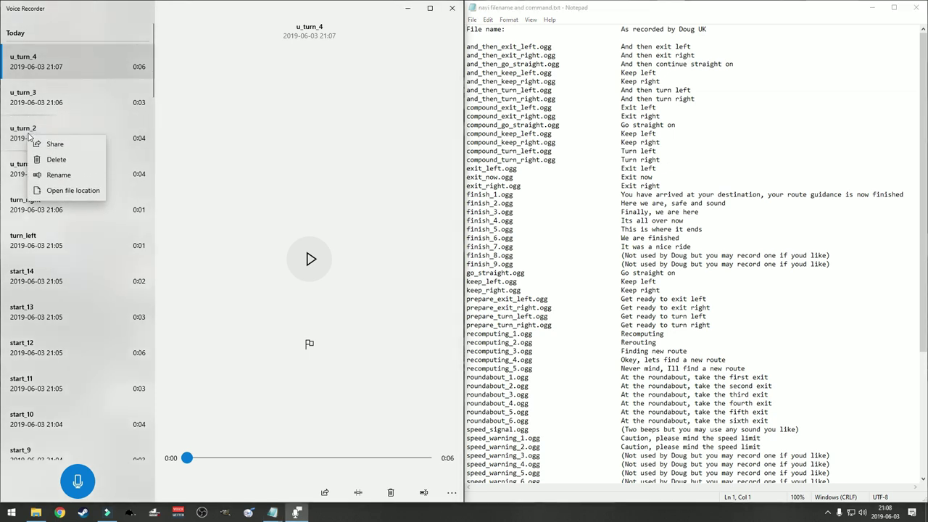
pyautogui.click(71, 191)
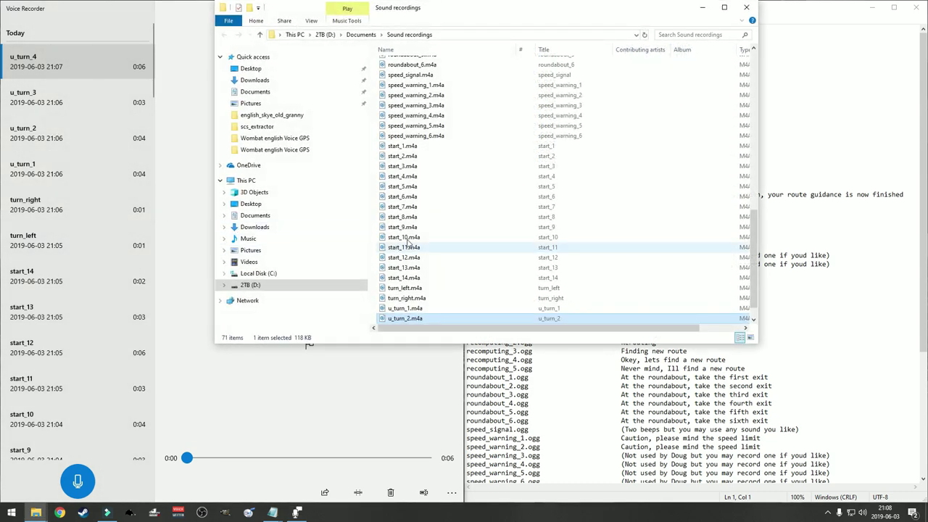
pyautogui.scroll(-1, 676, 245)
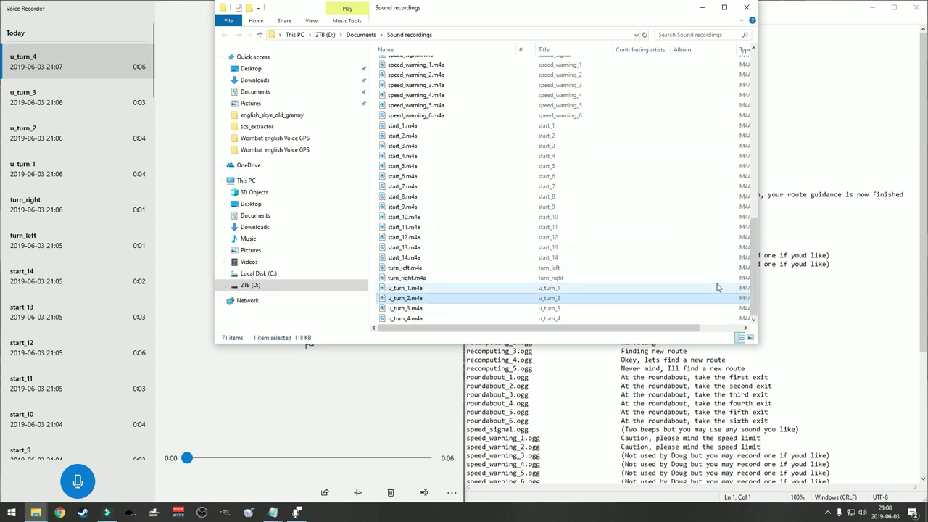
pyautogui.scroll(5, 717, 287)
pyautogui.scroll(6, 719, 288)
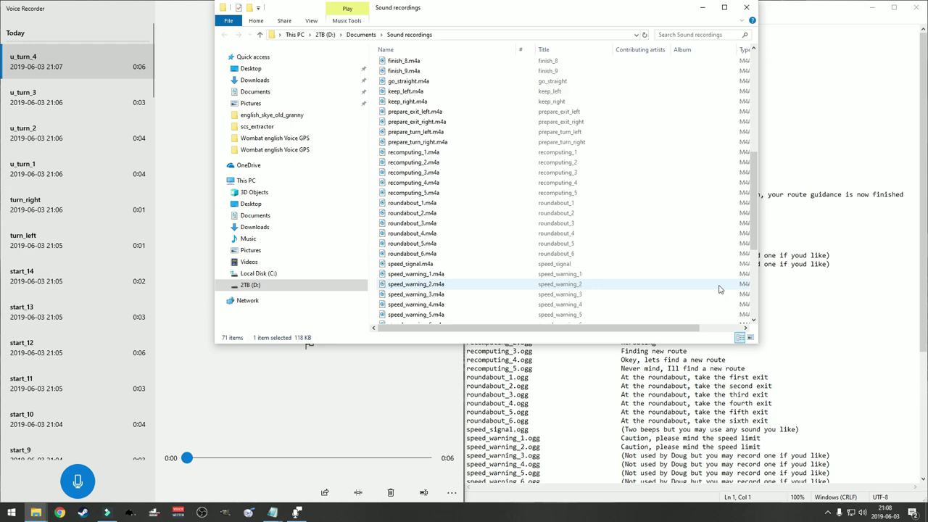
pyautogui.scroll(4, 720, 289)
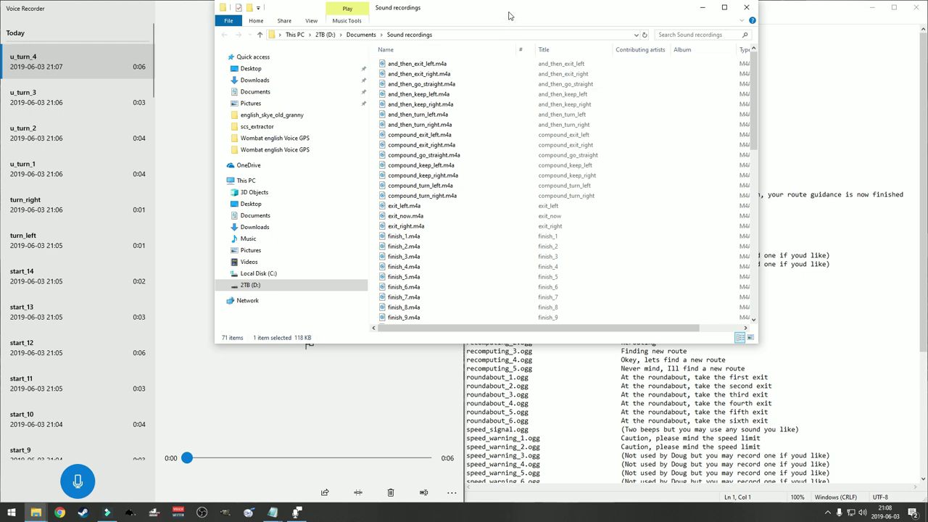
pyautogui.moveTo(509, 12); pyautogui.dragTo(924, 86)
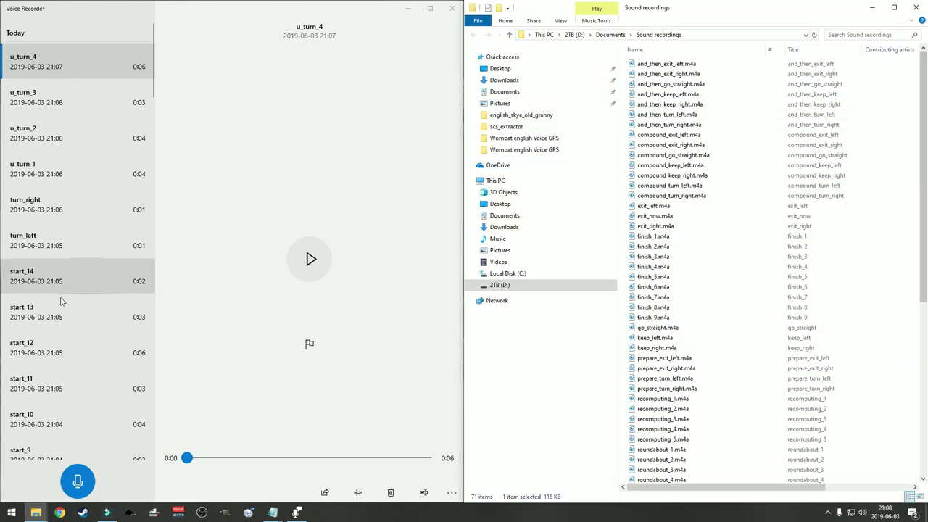
# - Switch to fre:ac and add all the .m4a files from the Sound recordings folder to its joblist
pyautogui.click(9, 514)
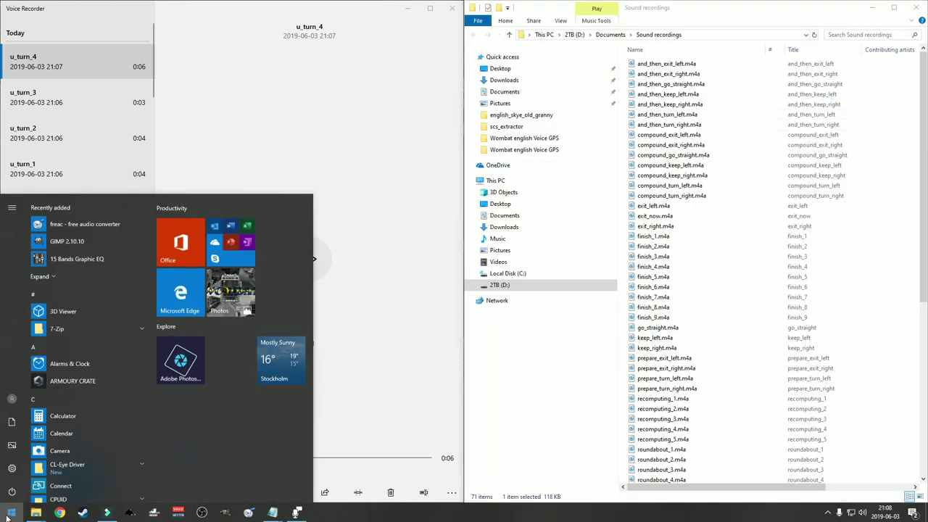
pyautogui.click(108, 223)
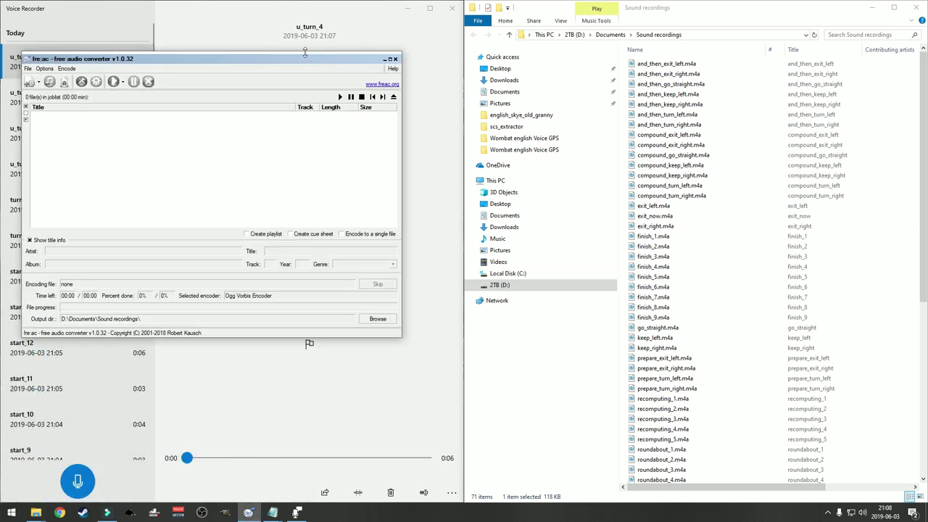
pyautogui.moveTo(685, 63); pyautogui.dragTo(246, 279)
pyautogui.keyDown('shift'); pyautogui.click(655, 478); pyautogui.keyUp('shift')
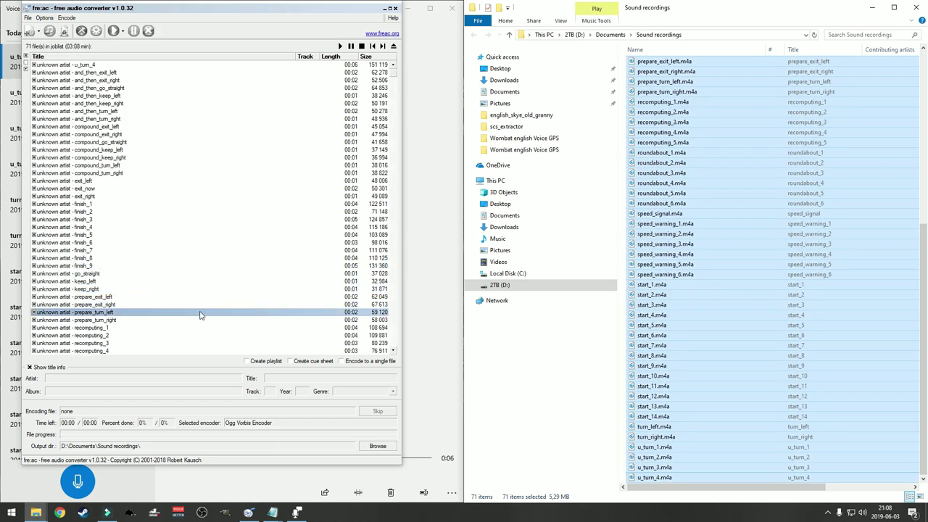
# - Check the Ogg Vorbis encoder's configuration and convert the joblist with the Ogg Vorbis Encoder
pyautogui.click(123, 32)
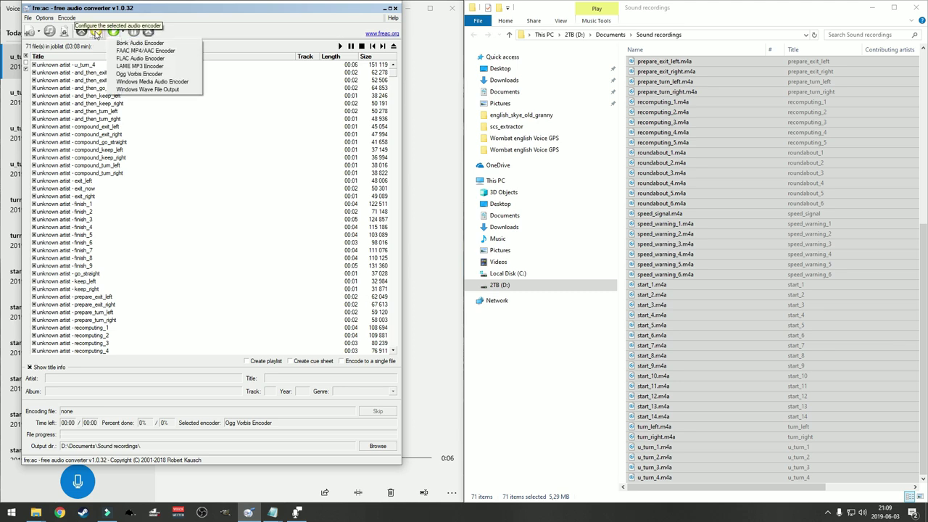
pyautogui.click(96, 32)
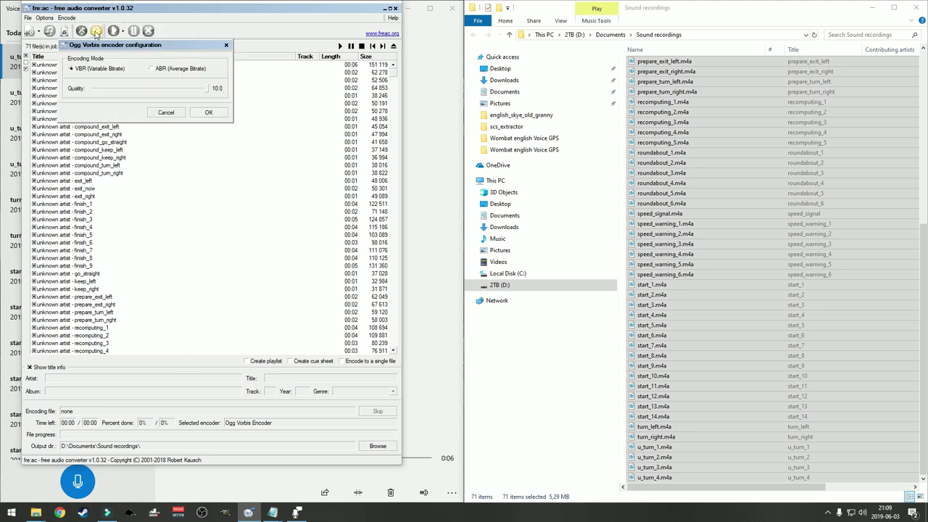
pyautogui.click(197, 116)
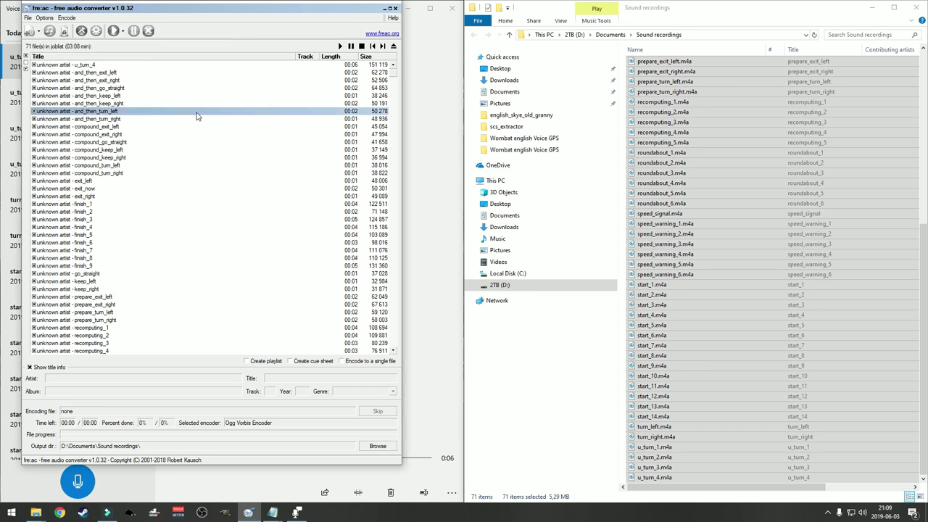
pyautogui.click(123, 32)
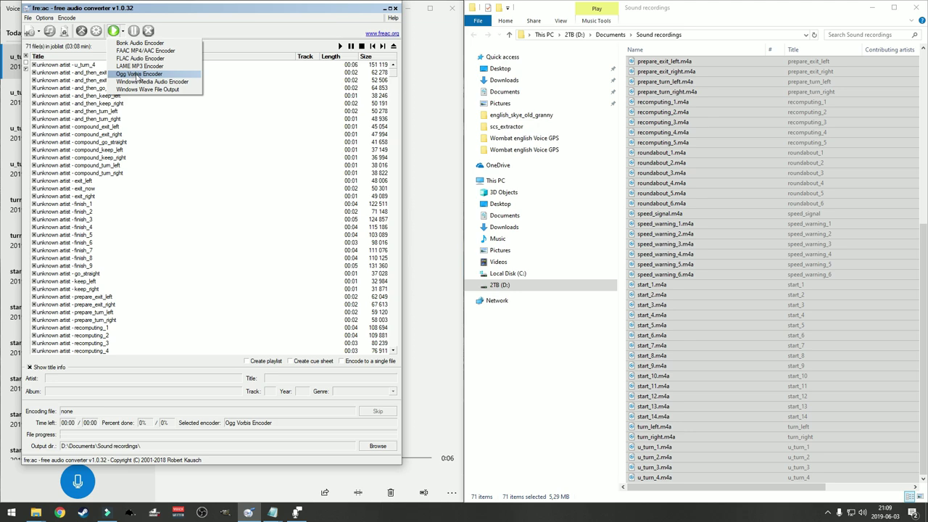
pyautogui.click(138, 75)
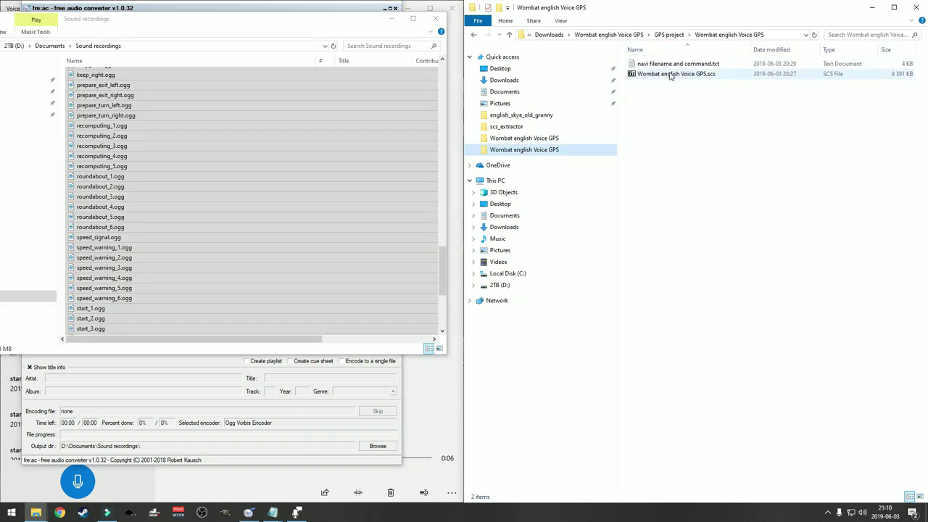
# - Open Wombat english Voice GPS.scs as an archive in 7-Zip and dock its window beside the Sound recordings folder
pyautogui.click(670, 77)
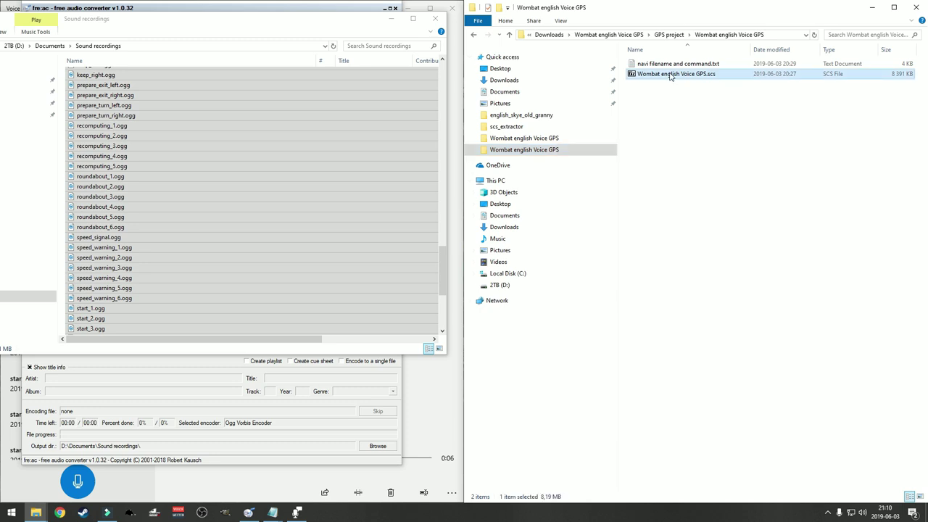
pyautogui.rightClick(670, 76)
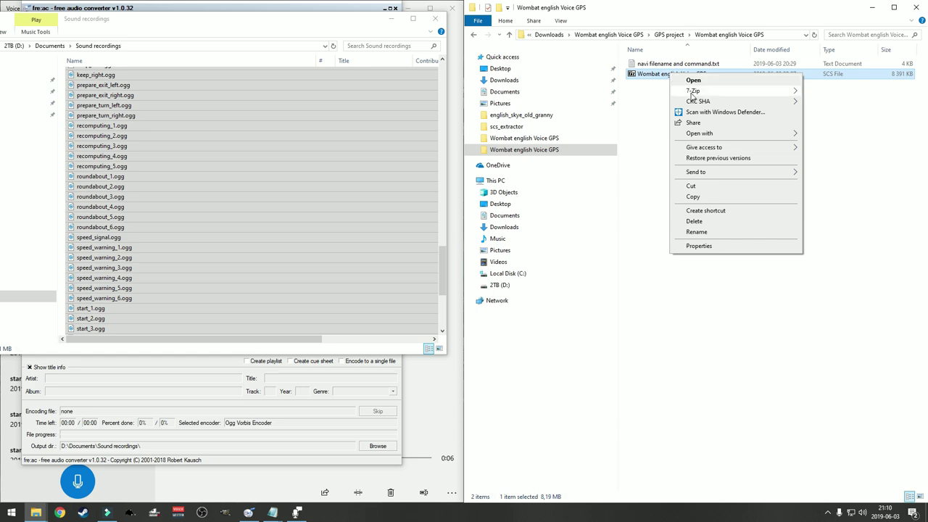
pyautogui.moveTo(692, 93)
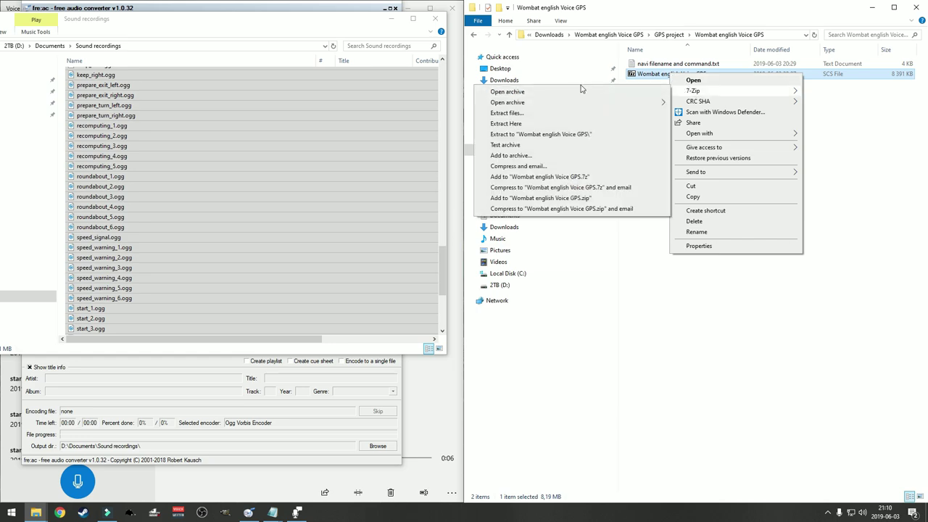
pyautogui.click(530, 92)
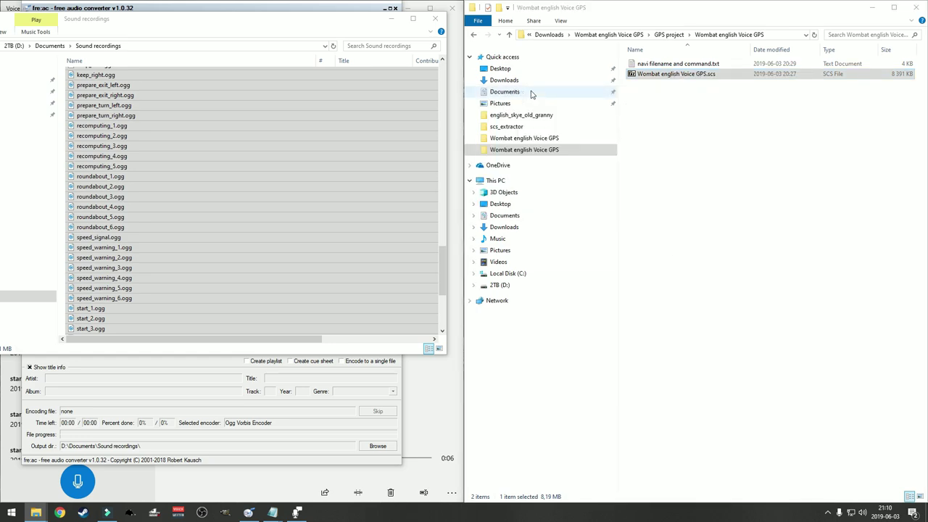
pyautogui.moveTo(411, 147); pyautogui.dragTo(926, 82)
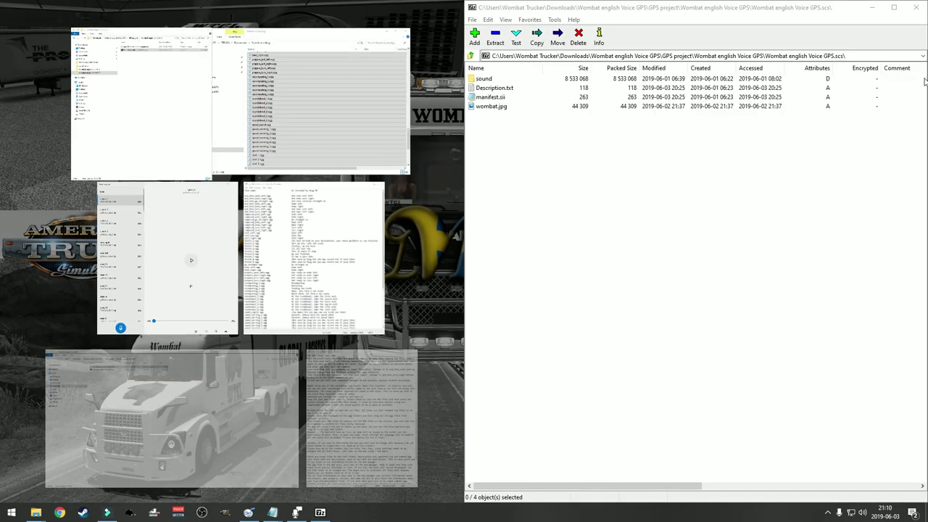
pyautogui.click(689, 169)
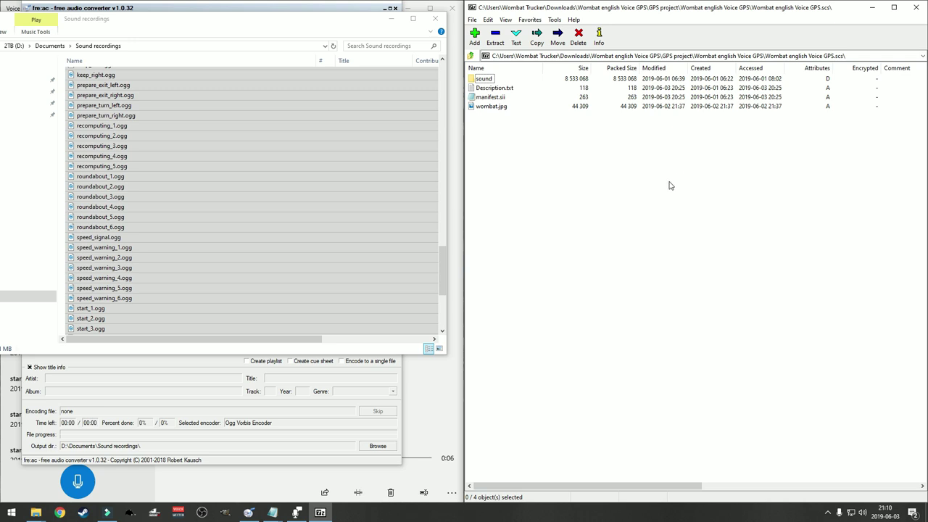
# - Go to the sound\navigation\english_wombat folder inside the archive and look through its existing .ogg files
pyautogui.doubleClick(488, 81)
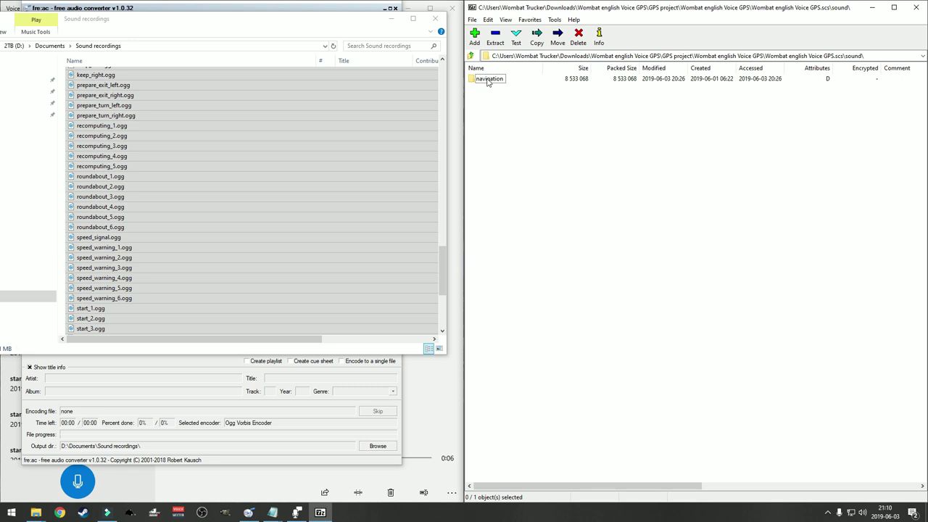
pyautogui.doubleClick(495, 81)
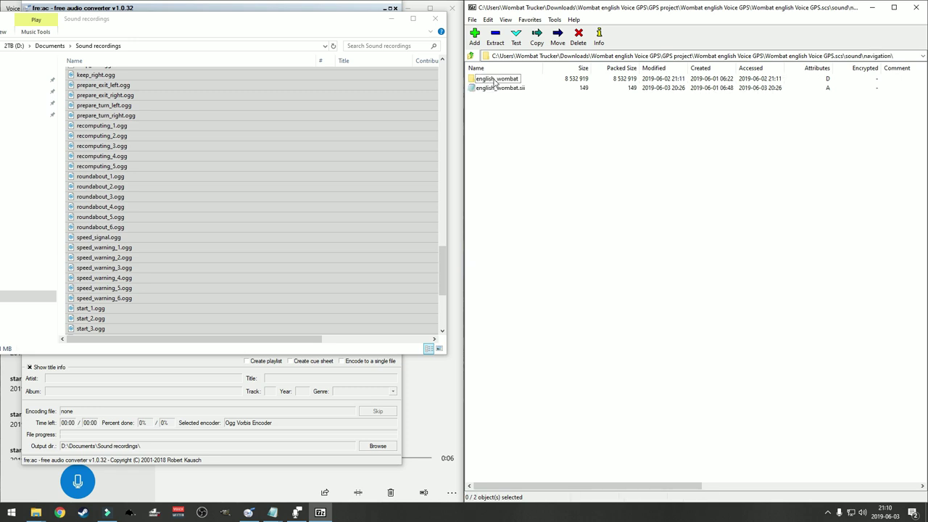
pyautogui.doubleClick(500, 80)
pyautogui.scroll(-7, 558, 218)
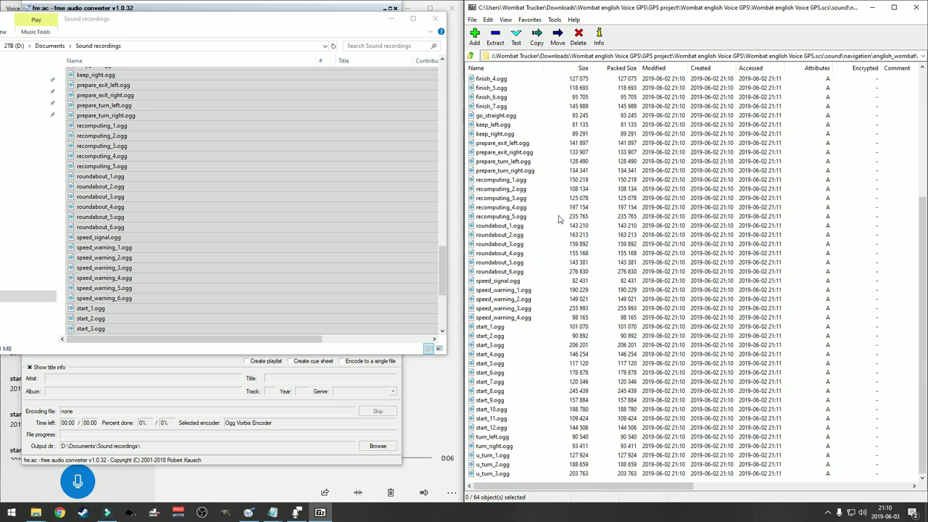
# - Copy the selected .ogg files from Sound recordings into the archive's english_wombat folder
pyautogui.click(140, 24)
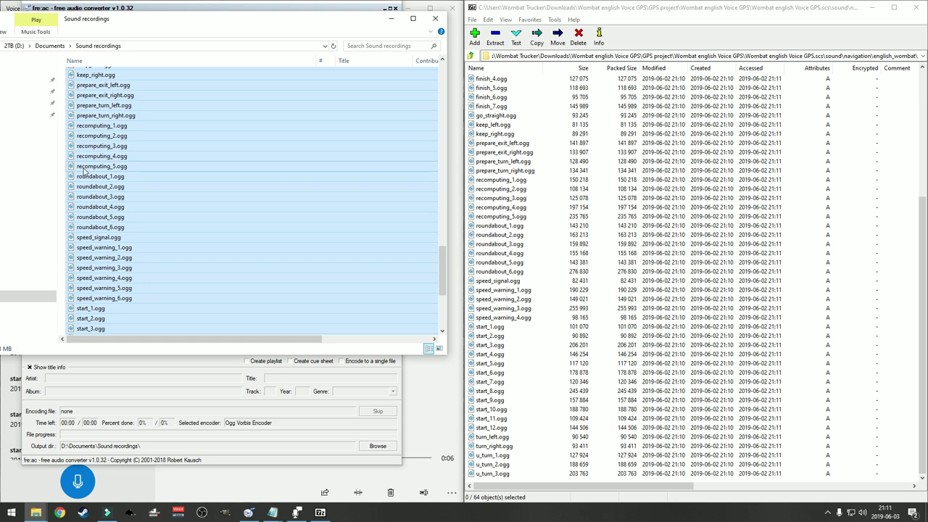
pyautogui.moveTo(94, 170); pyautogui.dragTo(554, 220)
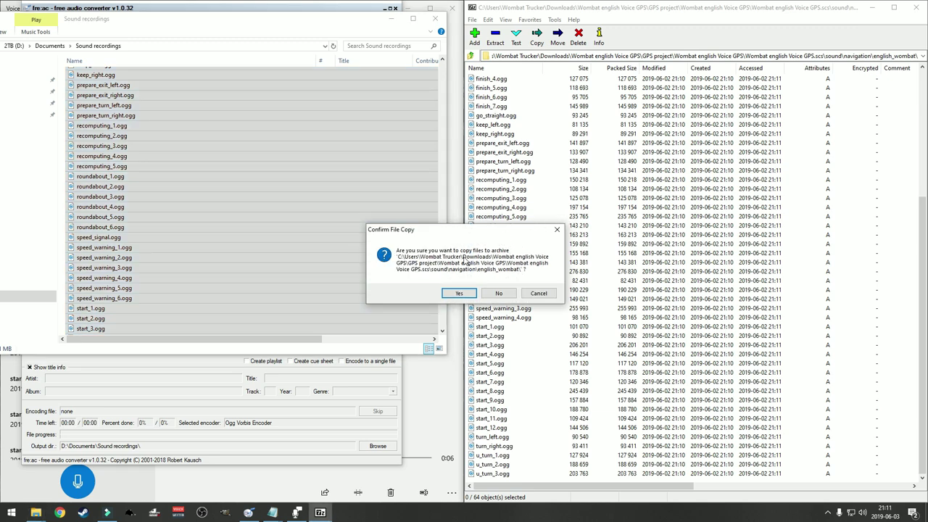
pyautogui.click(453, 294)
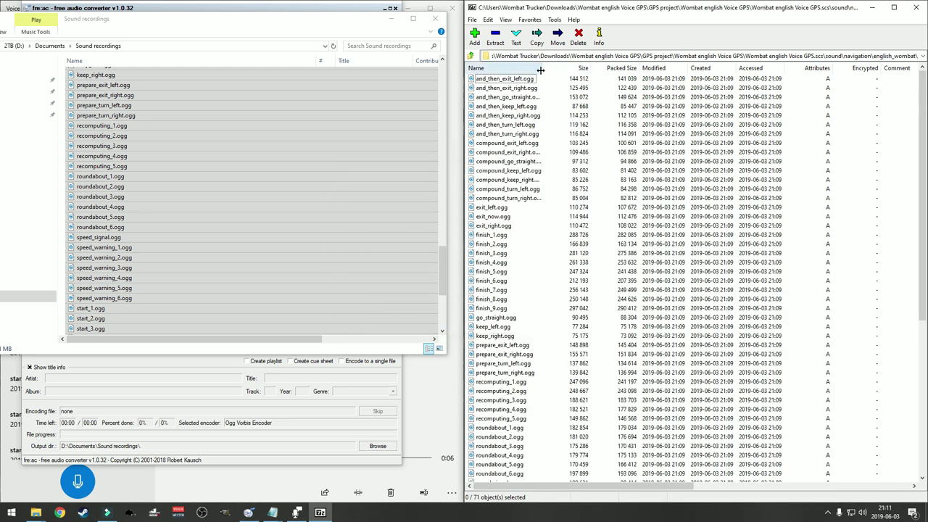
# - Widen the Name column, look through the .ogg files in the english_wombat folder and close the archive window
pyautogui.moveTo(540, 69); pyautogui.dragTo(591, 69)
pyautogui.scroll(-3, 531, 216)
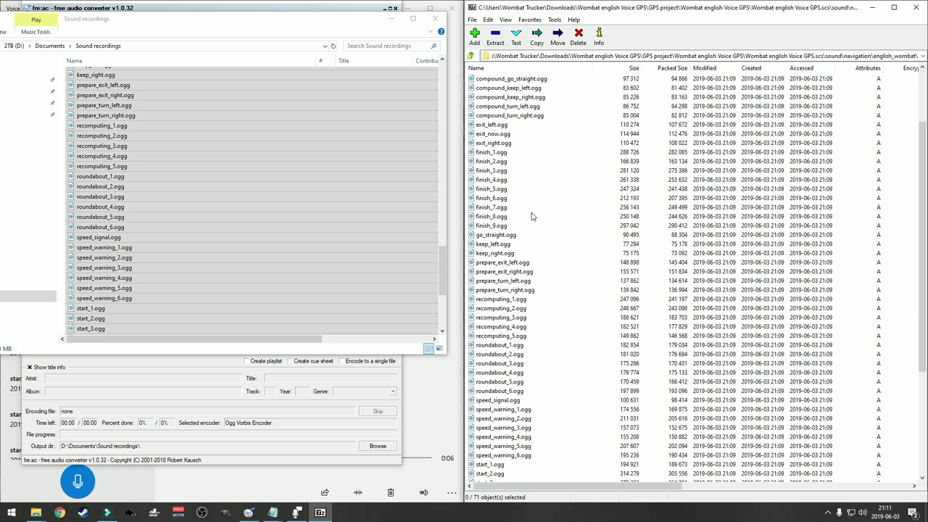
pyautogui.scroll(-6, 531, 216)
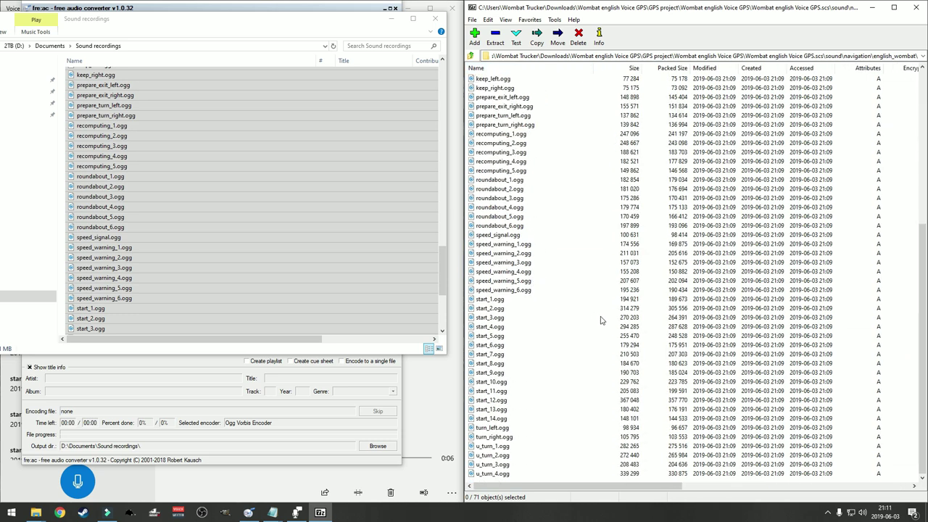
pyautogui.scroll(8, 600, 320)
pyautogui.scroll(1, 597, 312)
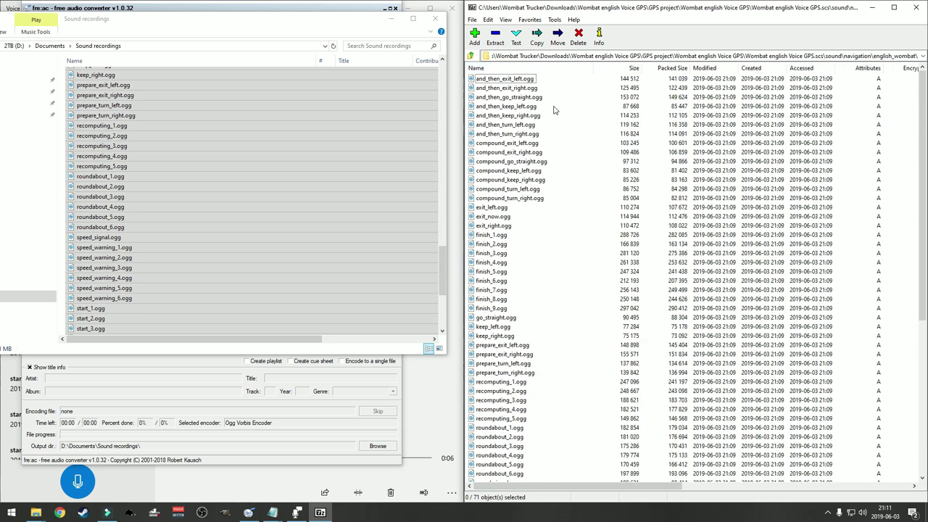
pyautogui.moveTo(635, 10); pyautogui.dragTo(579, 10)
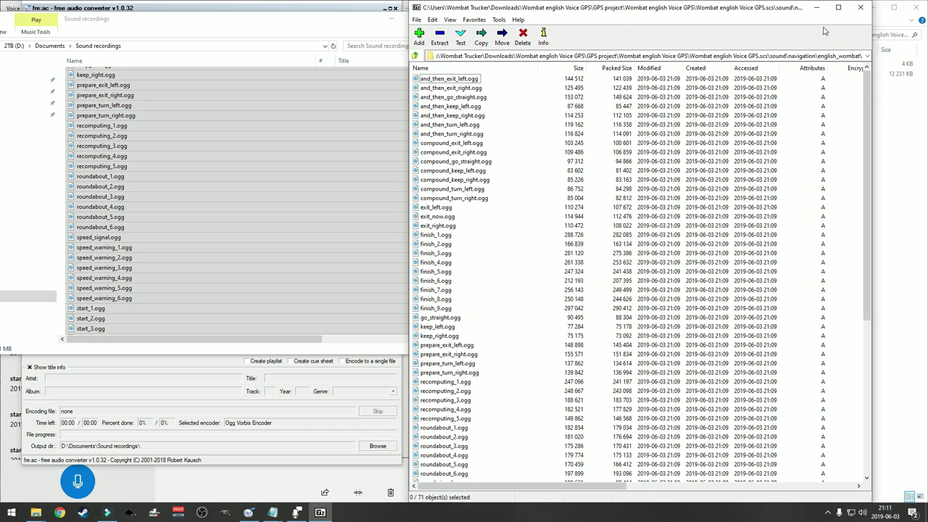
pyautogui.click(861, 8)
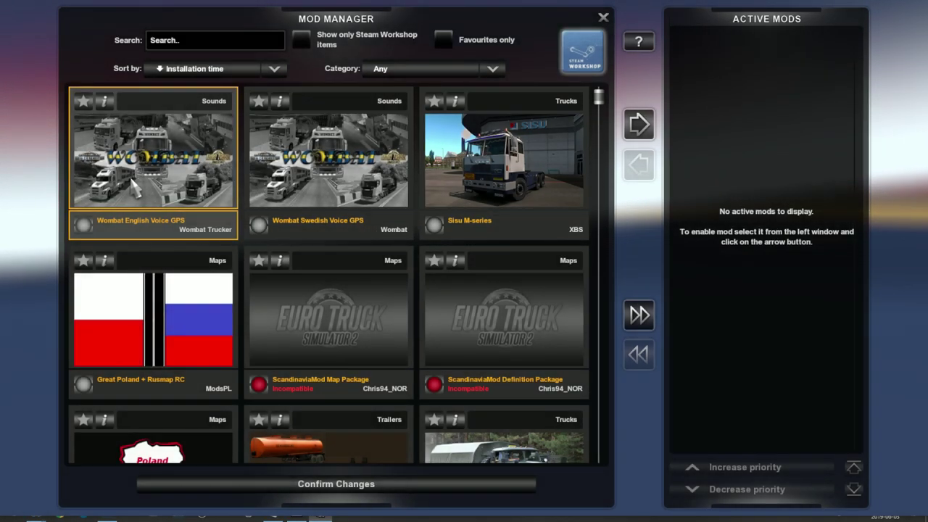
# - Activate the Wombat English Voice GPS mod in the game's Mod Manager and open its information
pyautogui.doubleClick(134, 187)
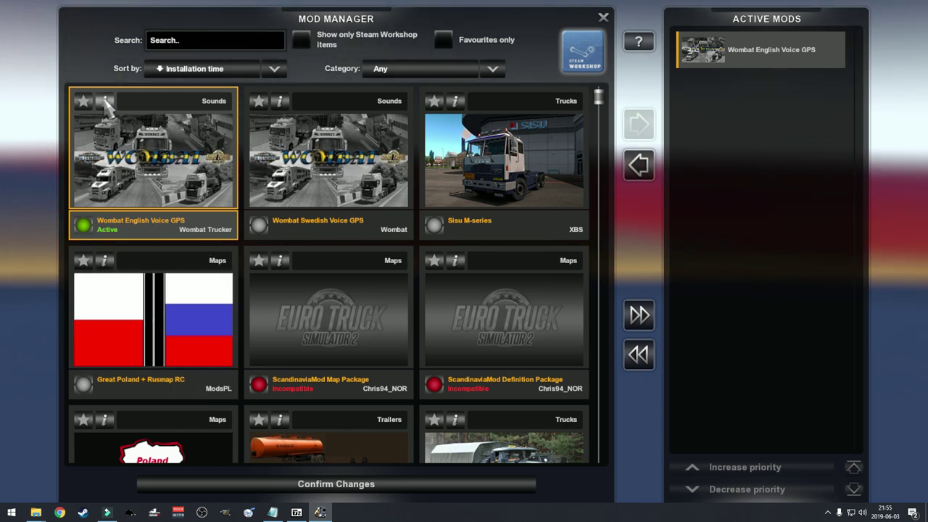
pyautogui.click(105, 101)
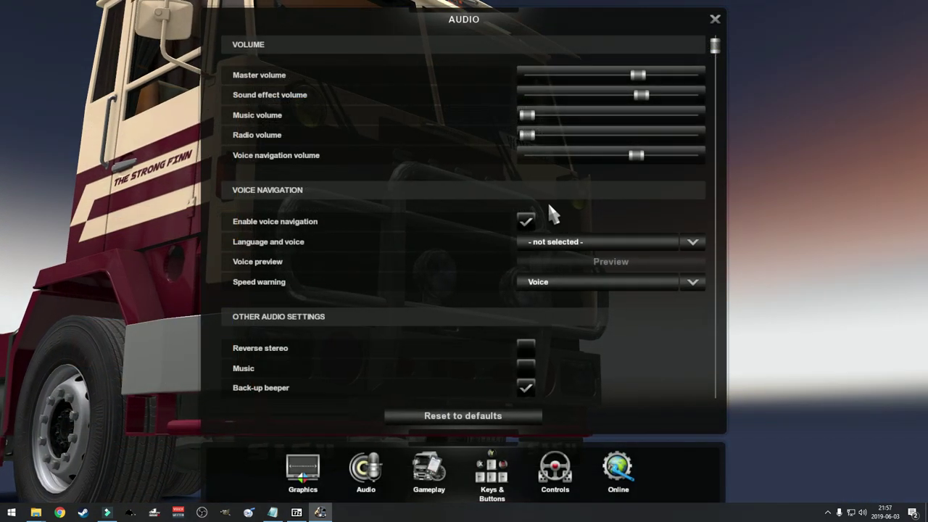
# - Set the voice navigation language and voice to English - Wombat and play the voice preview
pyautogui.scroll(-2, 648, 209)
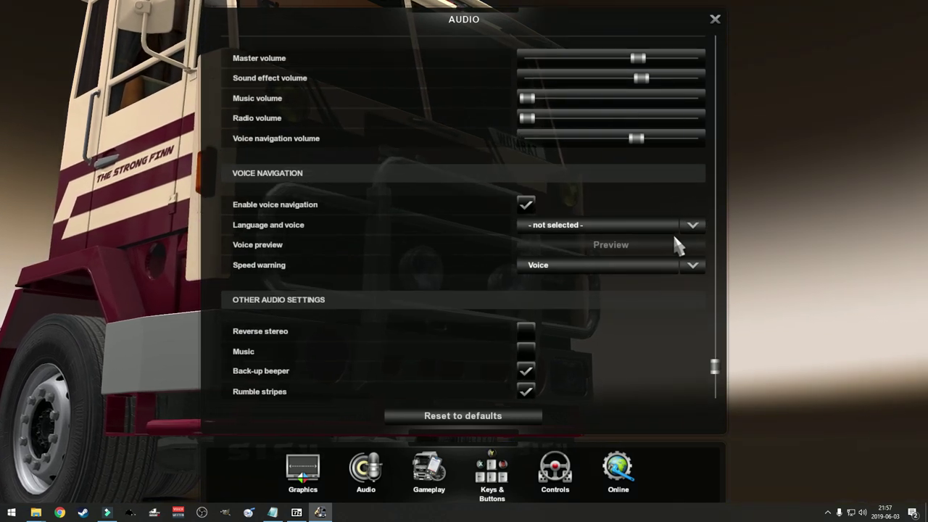
pyautogui.click(693, 226)
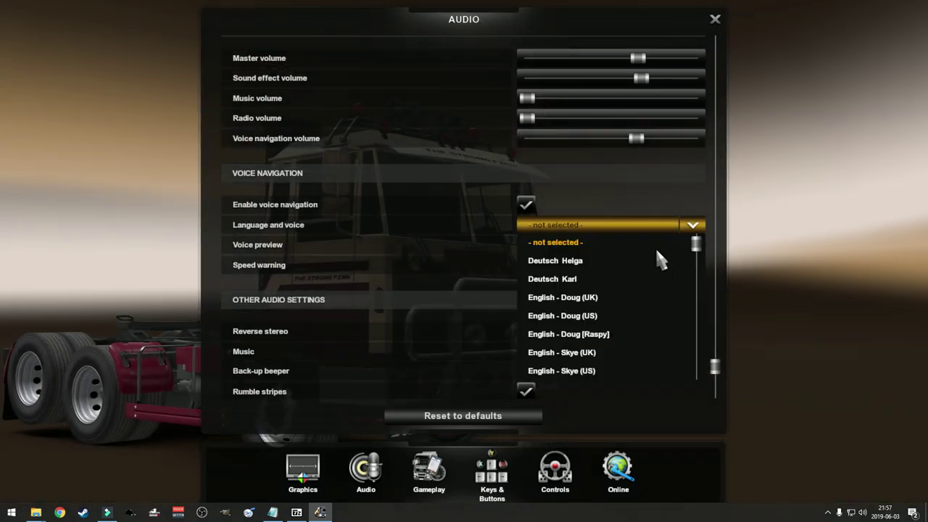
pyautogui.scroll(-8, 634, 279)
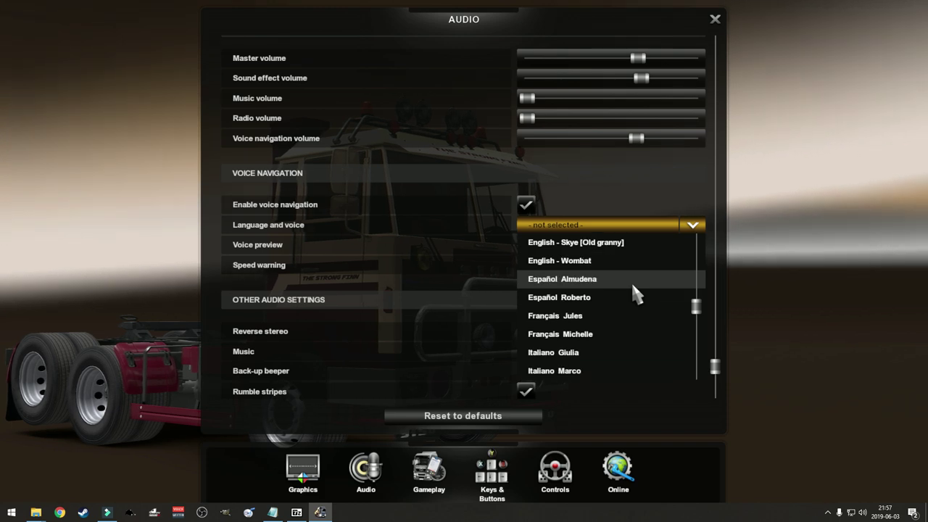
pyautogui.scroll(1, 632, 291)
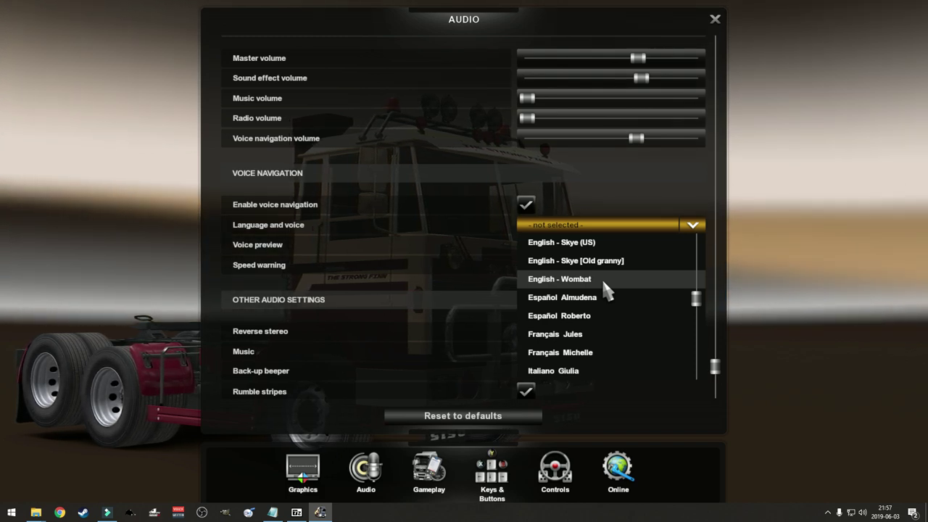
pyautogui.click(604, 281)
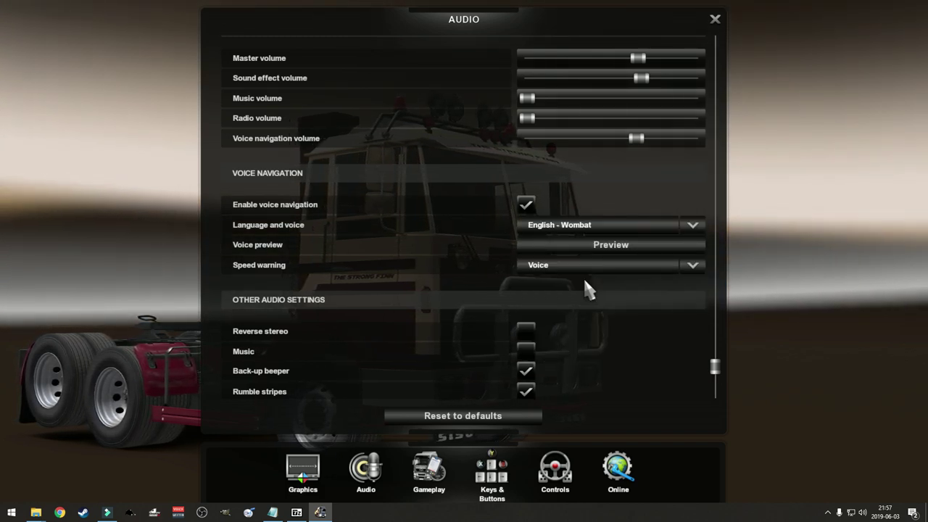
pyautogui.click(616, 242)
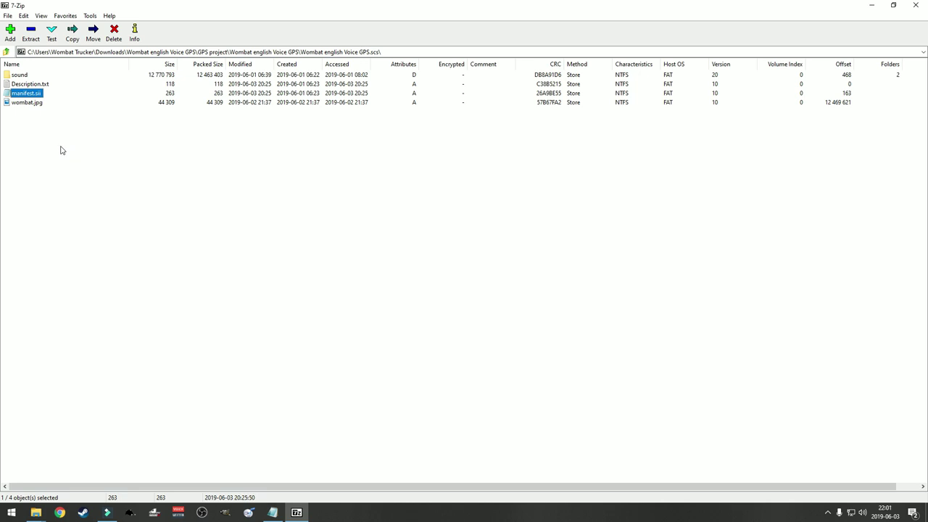
pyautogui.click(29, 86)
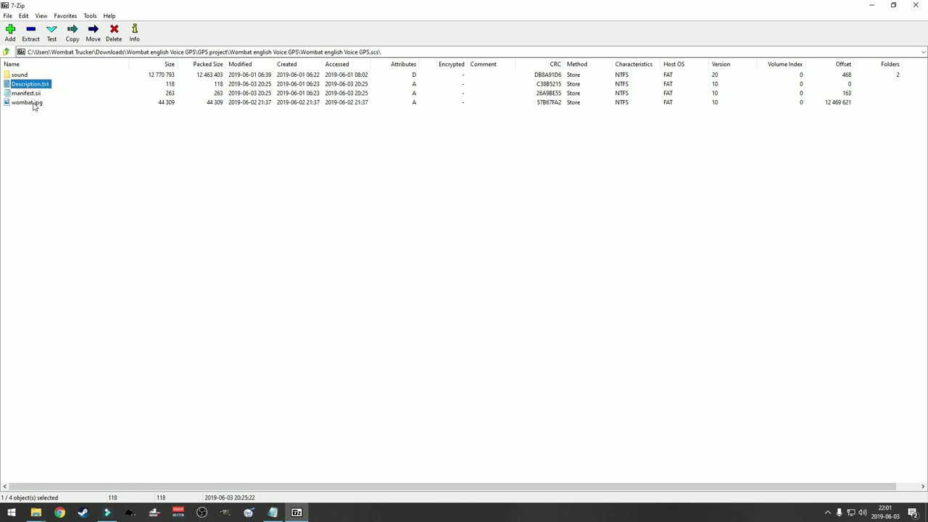
pyautogui.click(31, 95)
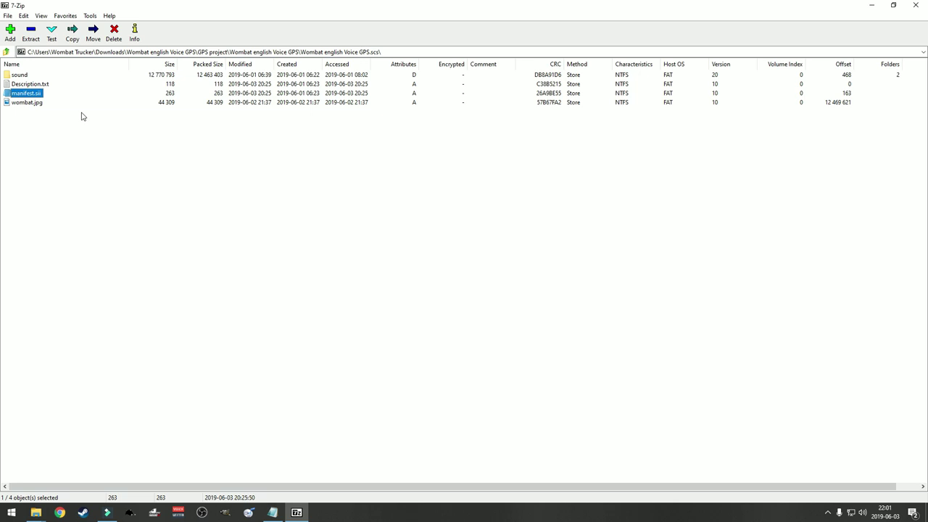
pyautogui.click(34, 106)
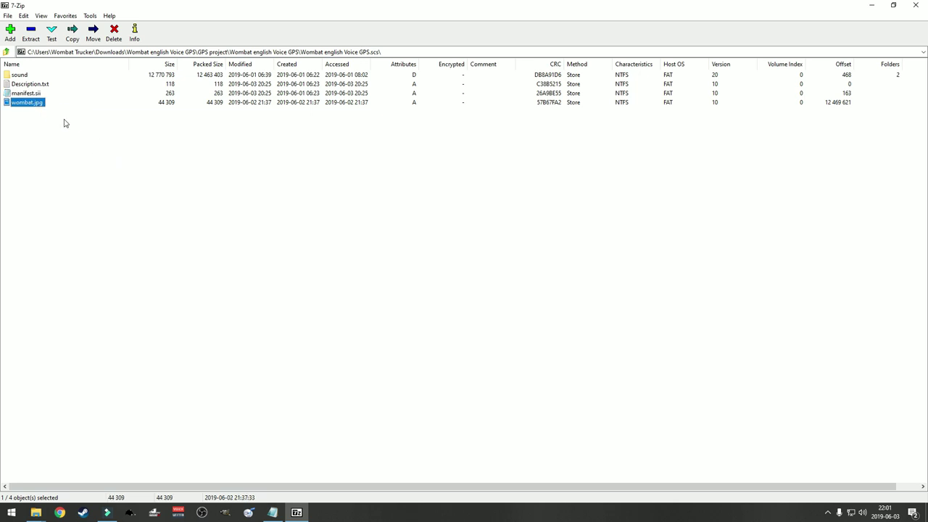
# - In Description.txt, replace "english" with "my language" and the publishing notice with "I am Groot", and close the file without saving
pyautogui.doubleClick(29, 85)
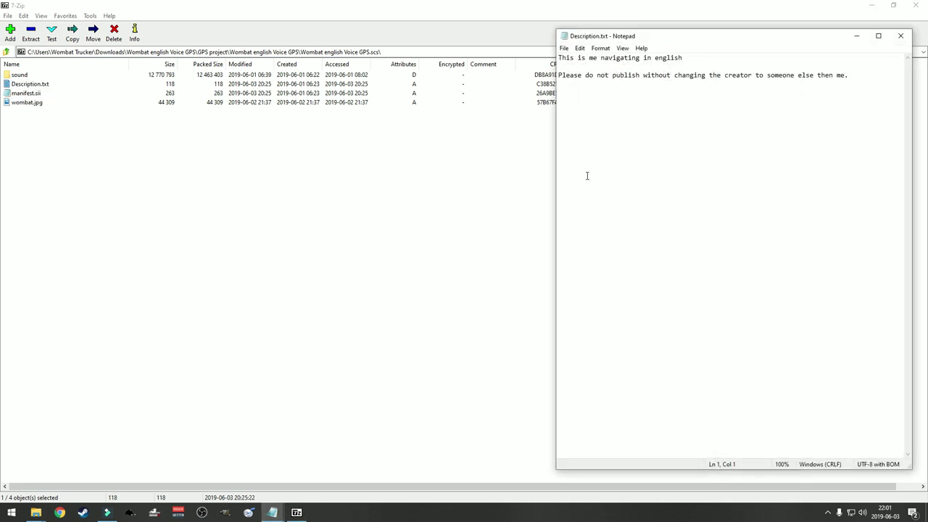
pyautogui.moveTo(654, 41); pyautogui.dragTo(493, 71)
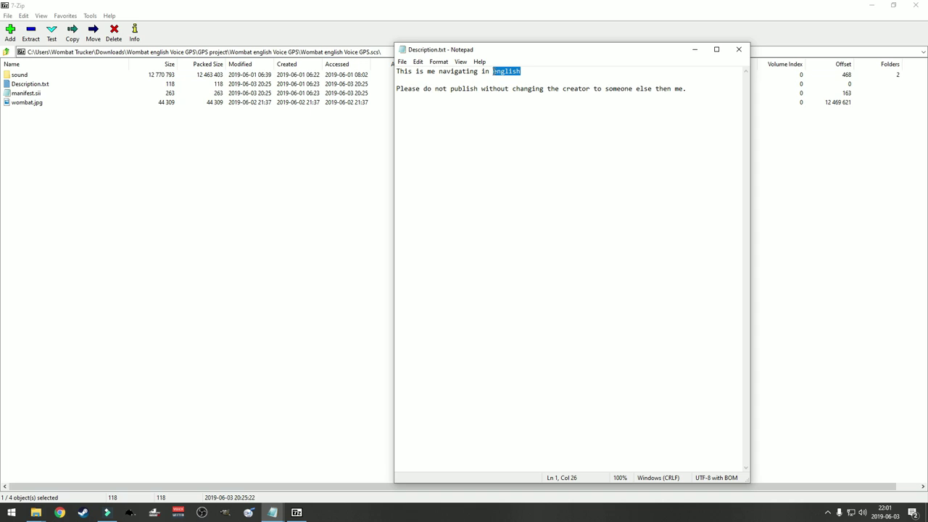
pyautogui.write('my language')
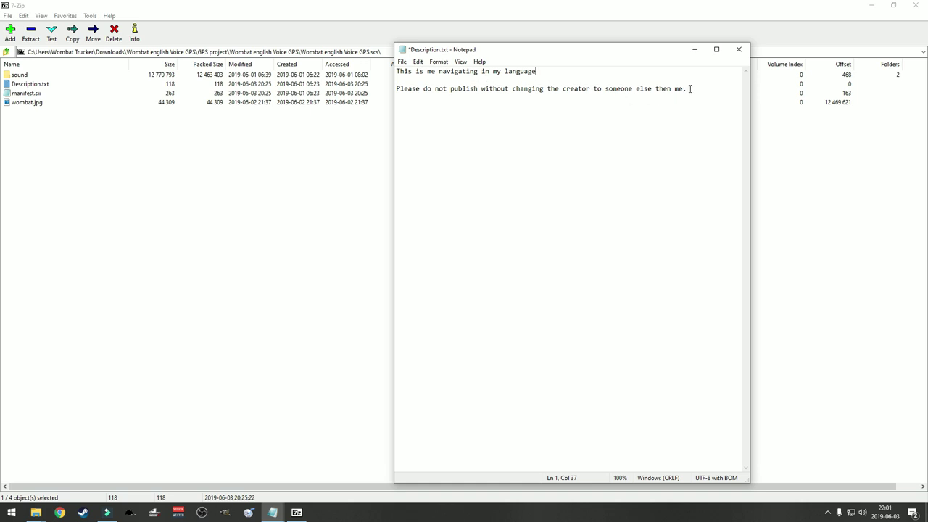
pyautogui.moveTo(690, 88); pyautogui.dragTo(395, 88)
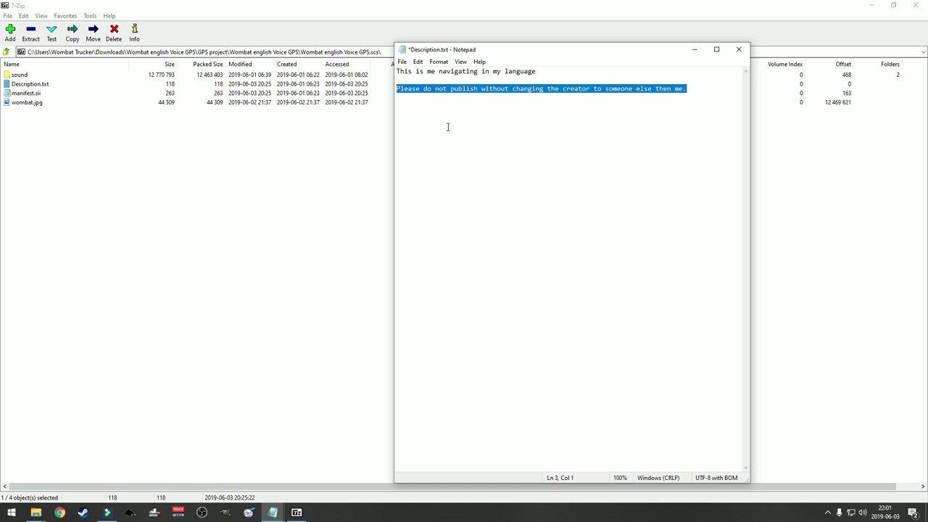
pyautogui.write('I am Groot')
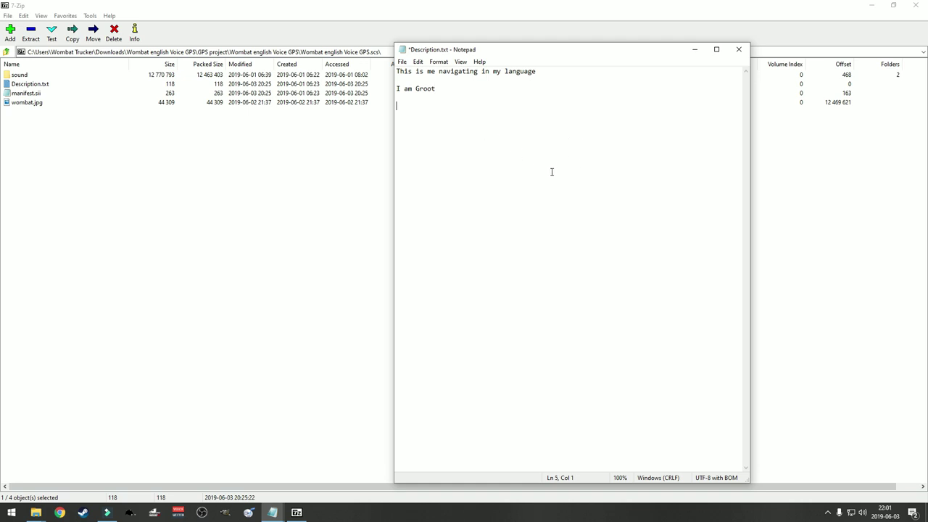
pyautogui.click(739, 49)
pyautogui.click(479, 262)
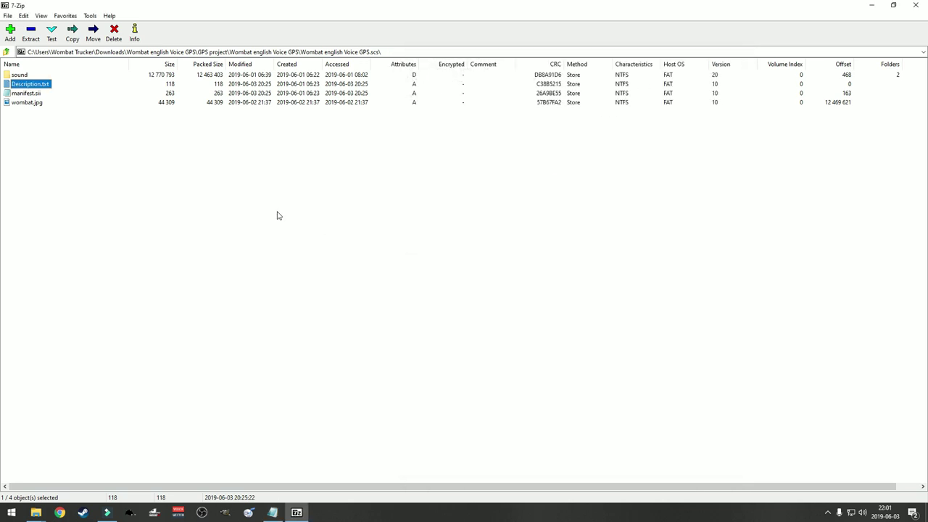
# - Open wombat.jpg from the archive, check its dimensions in the file information and close the image
pyautogui.doubleClick(27, 103)
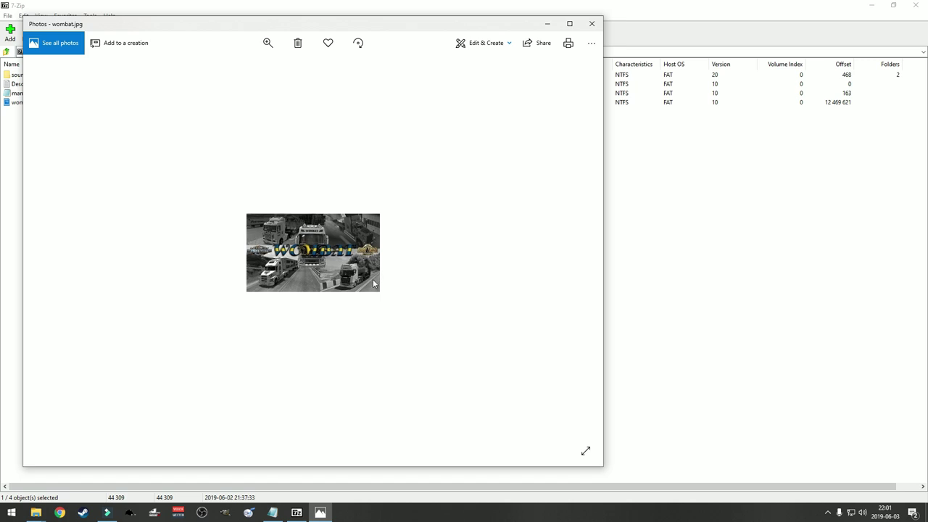
pyautogui.rightClick(339, 261)
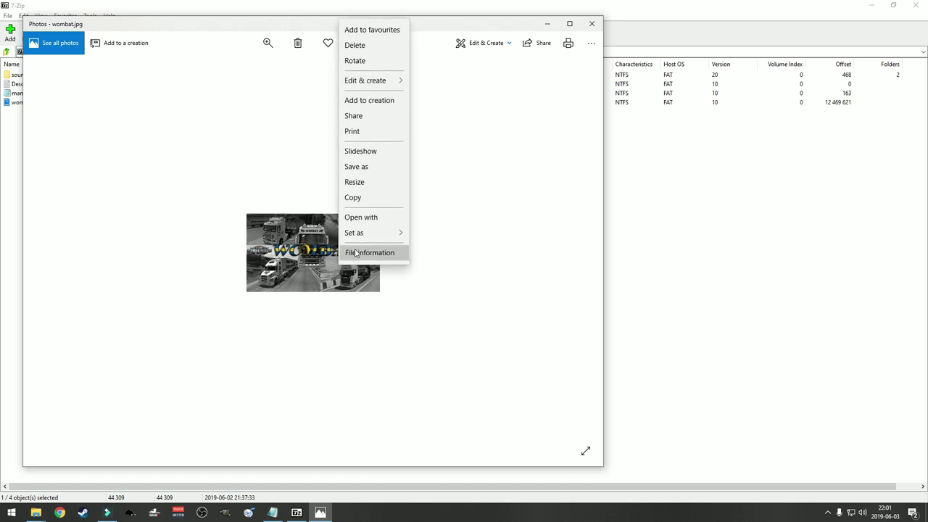
pyautogui.click(366, 253)
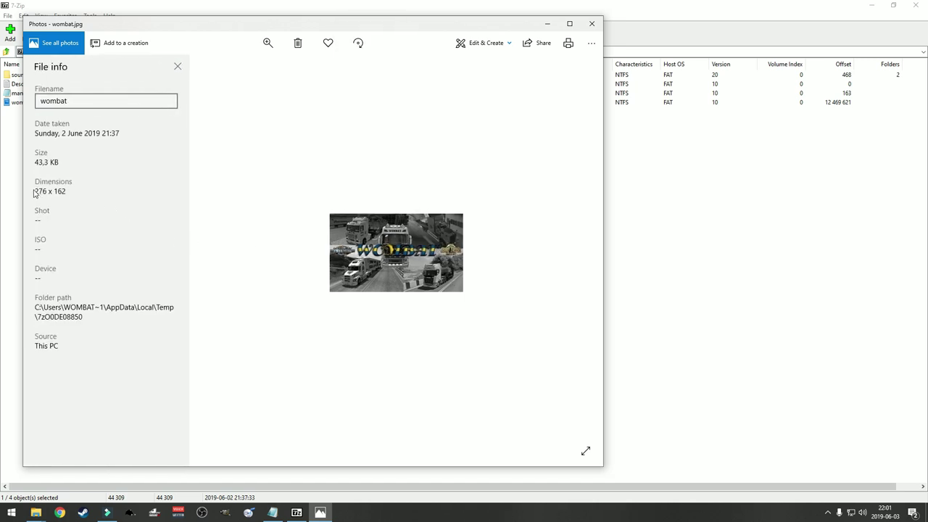
pyautogui.moveTo(66, 191); pyautogui.dragTo(41, 203)
pyautogui.click(374, 337)
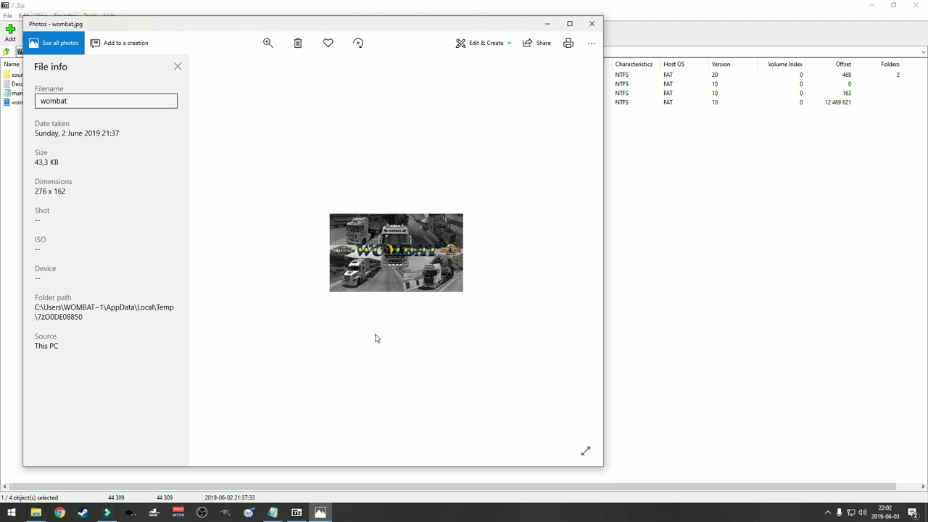
pyautogui.click(591, 24)
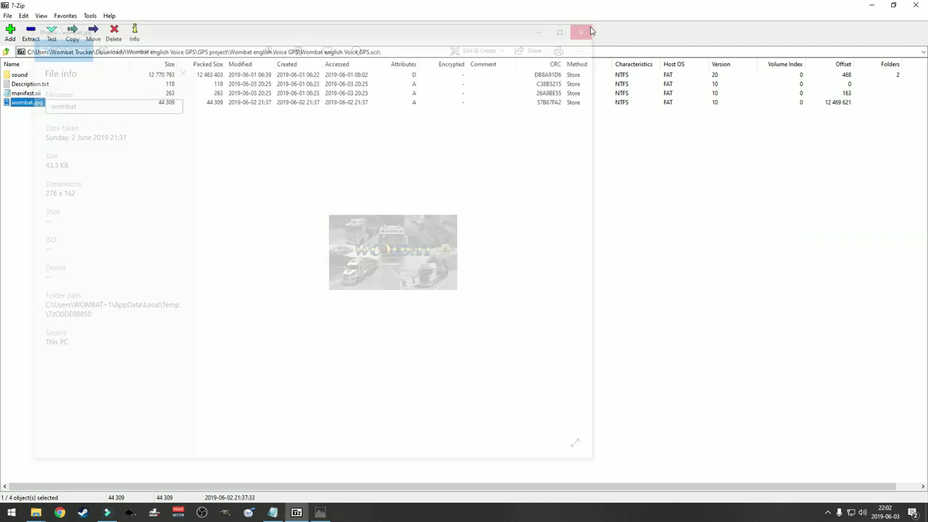
# - Review the version, display name, author, icon and description file entries in manifest.sii and close it unchanged
pyautogui.doubleClick(27, 95)
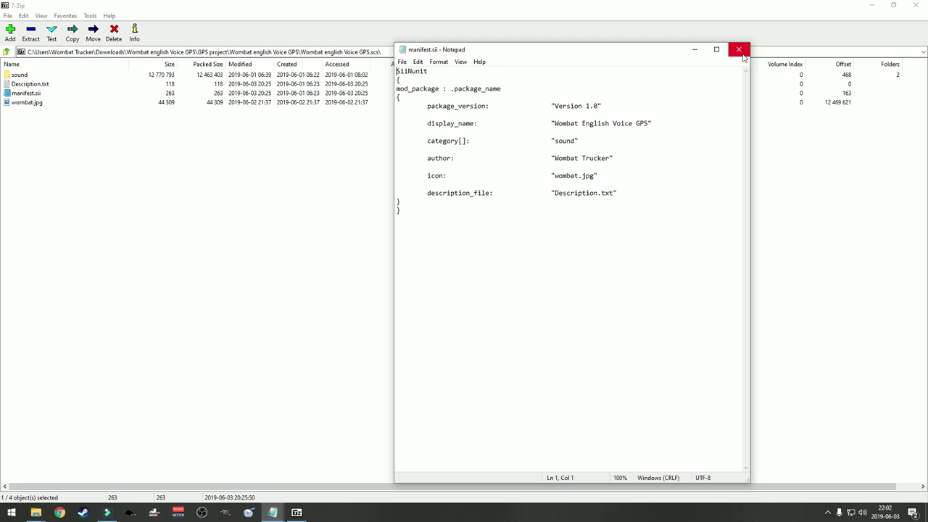
pyautogui.click(742, 55)
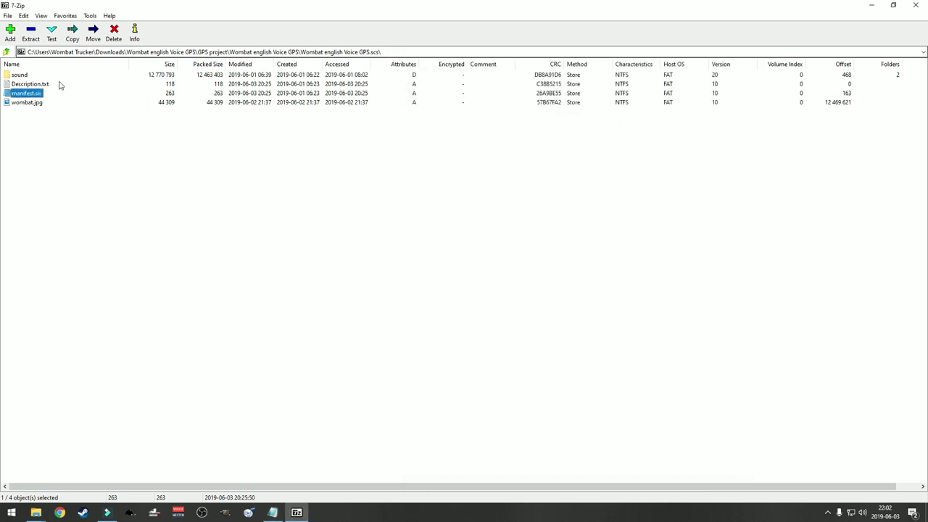
pyautogui.doubleClick(24, 94)
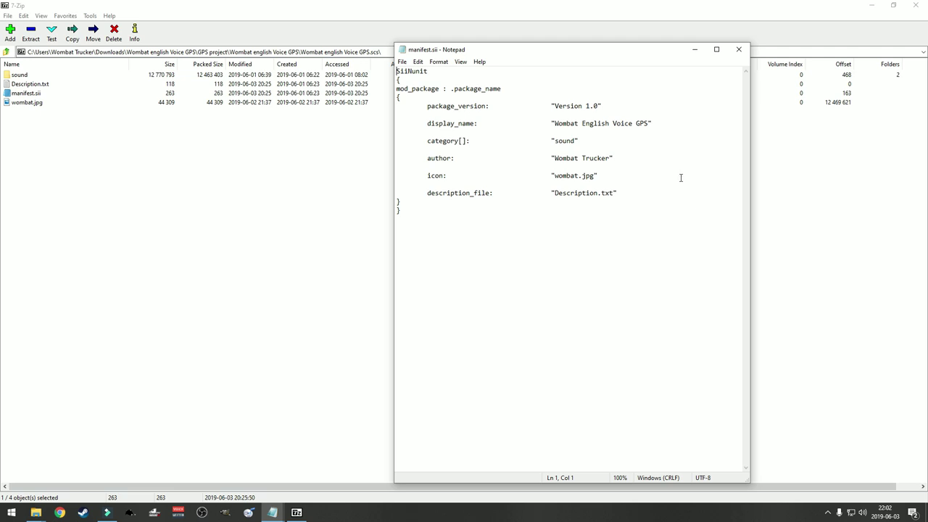
pyautogui.moveTo(613, 158); pyautogui.dragTo(547, 139)
pyautogui.moveTo(601, 105); pyautogui.dragTo(548, 107)
pyautogui.moveTo(656, 123); pyautogui.dragTo(547, 123)
pyautogui.click(649, 205)
pyautogui.moveTo(601, 176); pyautogui.dragTo(549, 176)
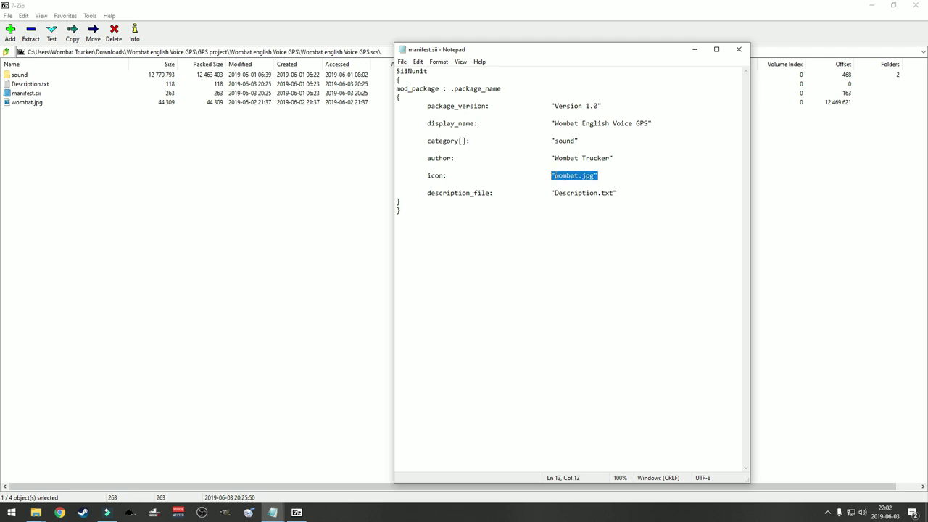
pyautogui.moveTo(628, 192); pyautogui.dragTo(552, 190)
pyautogui.click(633, 210)
pyautogui.moveTo(602, 177); pyautogui.dragTo(551, 176)
pyautogui.click(649, 203)
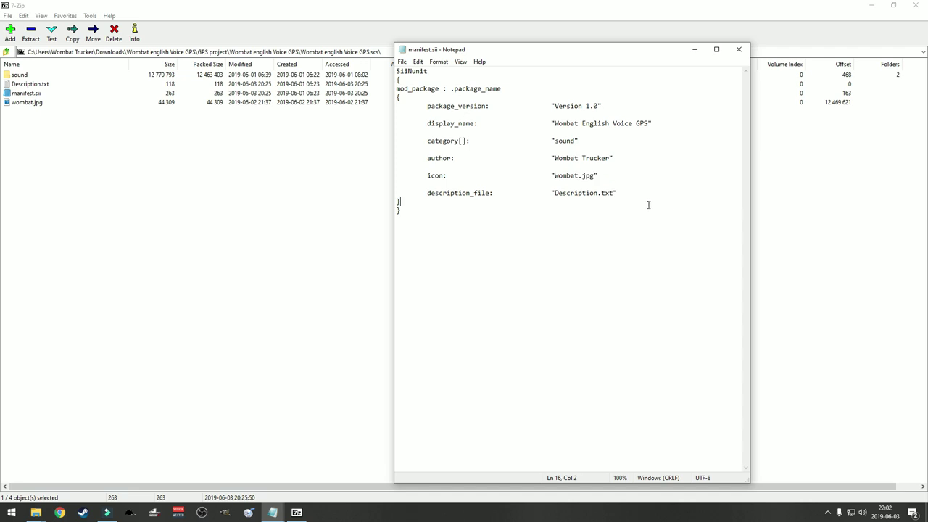
pyautogui.click(739, 50)
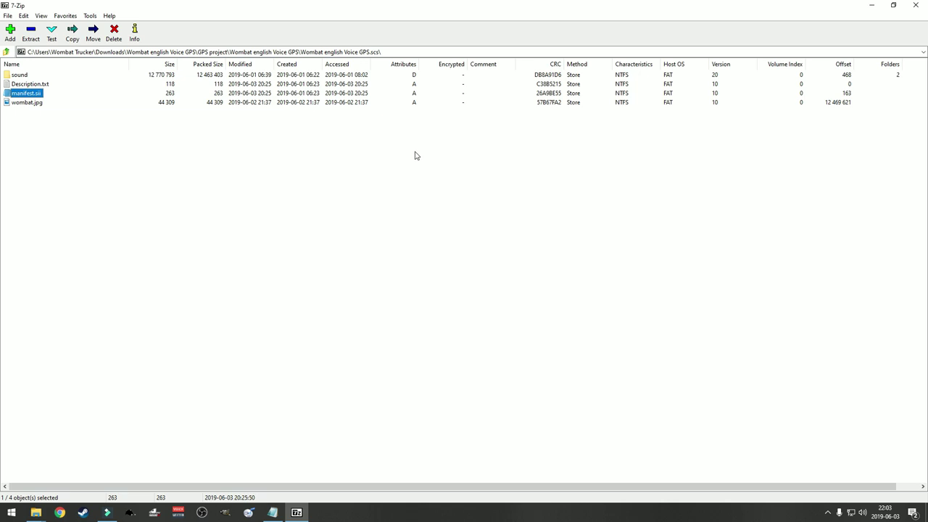
# - Open english_wombat.sii in the archive's sound\navigation folder and change the voice_navigation_config entry to .mylanguage.myname.pack
pyautogui.doubleClick(19, 76)
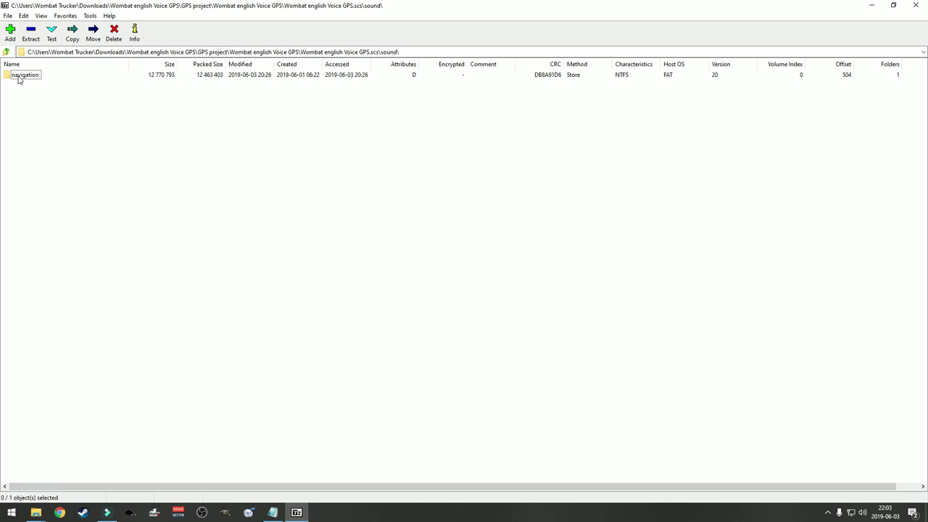
pyautogui.doubleClick(20, 76)
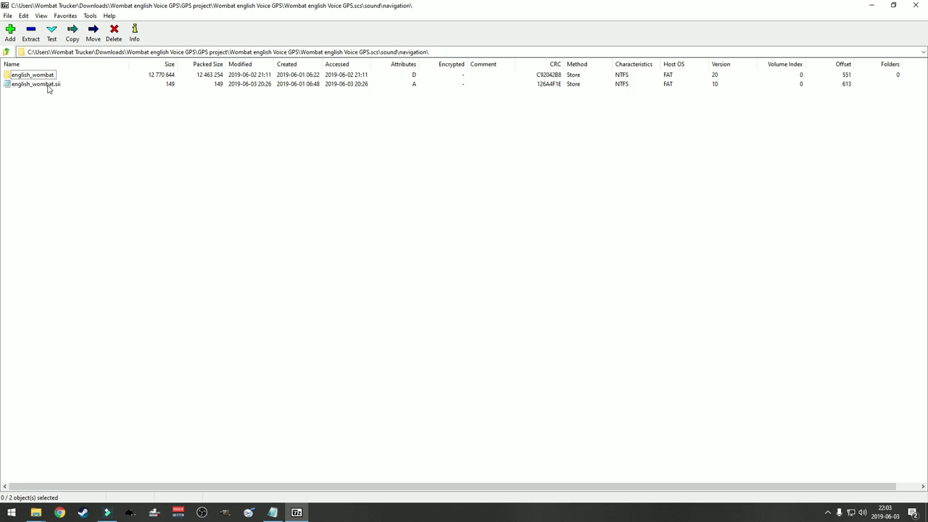
pyautogui.doubleClick(47, 86)
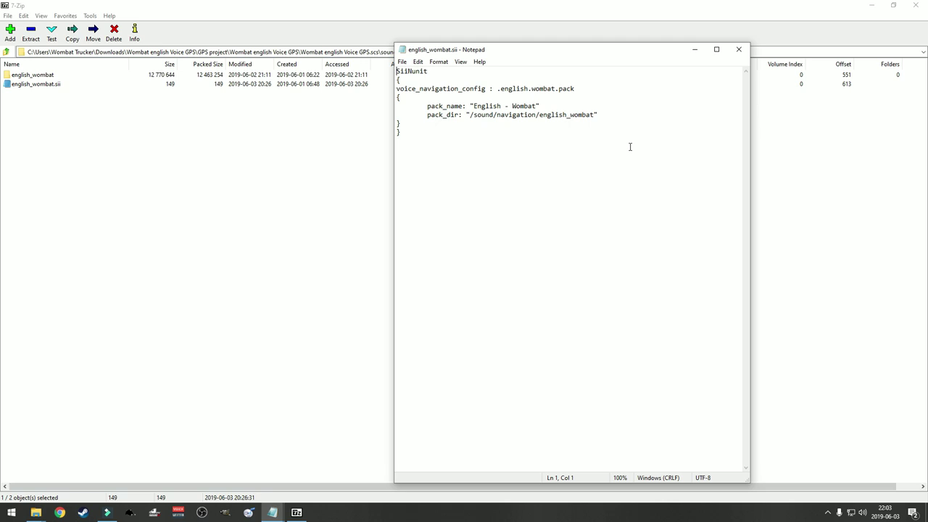
pyautogui.moveTo(529, 89); pyautogui.dragTo(499, 88)
pyautogui.write('my lan')
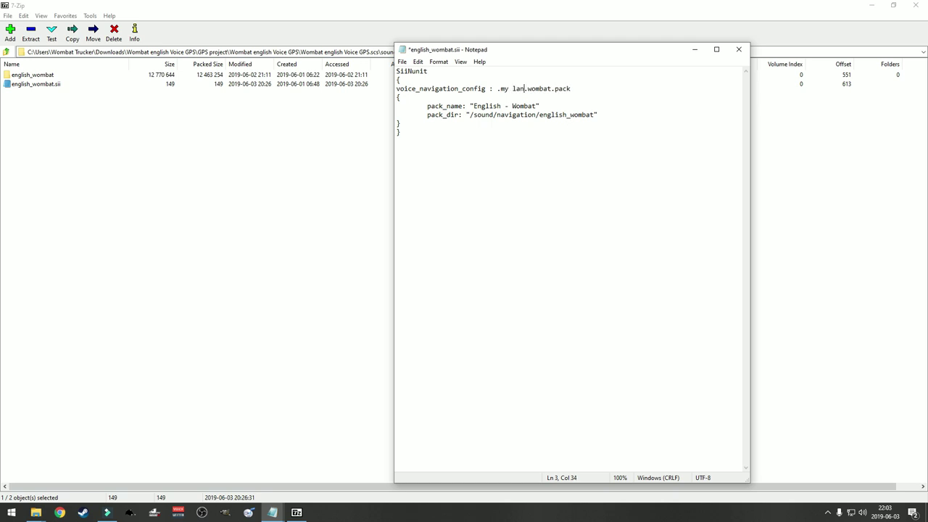
pyautogui.write('guaf')
pyautogui.press('BackSpace')
pyautogui.press('BackSpace')
pyautogui.press('BackSpace')
pyautogui.press('BackSpace')
pyautogui.press('BackSpace')
pyautogui.press('BackSpace')
pyautogui.press('BackSpace')
pyautogui.press('BackSpace')
pyautogui.write('language')
pyautogui.press('Delete')
pyautogui.press('Delete')
pyautogui.press('Delete')
pyautogui.press('Delete')
pyautogui.press('Delete')
pyautogui.press('Delete')
pyautogui.write('muname')
pyautogui.press('BackSpace')
pyautogui.write('y')
pyautogui.press('Down')
# - Change the pack_name value in english_wombat.sii to "yourlanguage - Yourname"
pyautogui.moveTo(500, 106); pyautogui.dragTo(473, 105)
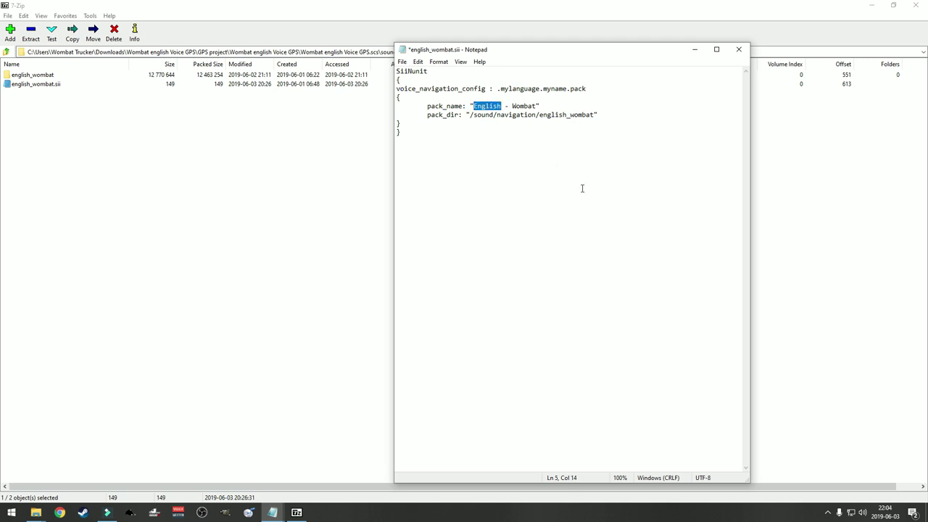
pyautogui.write('Navi')
pyautogui.press('BackSpace')
pyautogui.press('BackSpace')
pyautogui.press('BackSpace')
pyautogui.press('BackSpace')
pyautogui.write('Libetr')
pyautogui.press('BackSpace')
pyautogui.press('BackSpace')
pyautogui.press('BackSpace')
pyautogui.press('BackSpace')
pyautogui.press('BackSpace')
pyautogui.press('BackSpace')
pyautogui.write('yourlanguage')
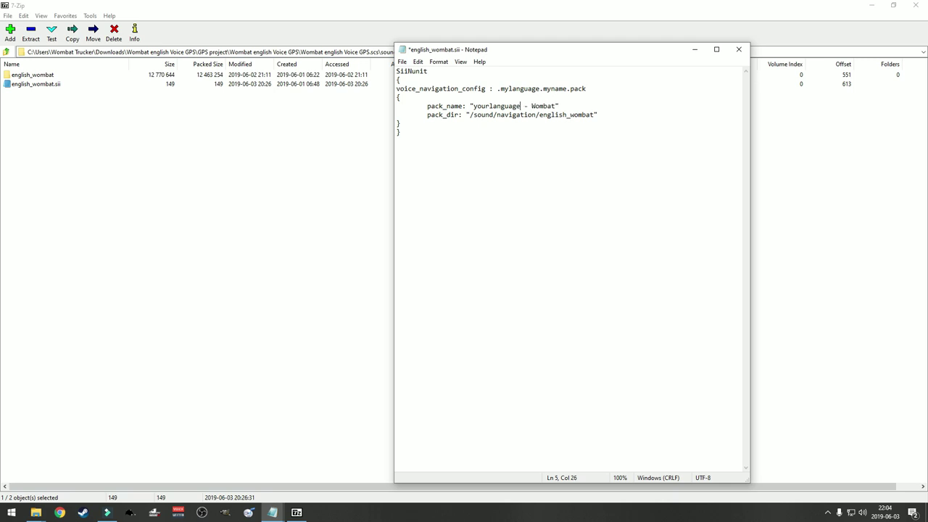
pyautogui.press('Delete')
pyautogui.press('Delete')
pyautogui.press('Delete')
pyautogui.press('Delete')
pyautogui.press('Delete')
pyautogui.press('Delete')
pyautogui.write('Yourname')
# - Change the pack_dir path to "/sound/navigation/mylanguage_myname" and close english_wombat.sii without saving the edits
pyautogui.moveTo(540, 116); pyautogui.dragTo(567, 116)
pyautogui.write('mylanguage')
pyautogui.press('Delete')
pyautogui.press('Delete')
pyautogui.press('Delete')
pyautogui.press('Delete')
pyautogui.press('Delete')
pyautogui.press('Delete')
pyautogui.write('myname')
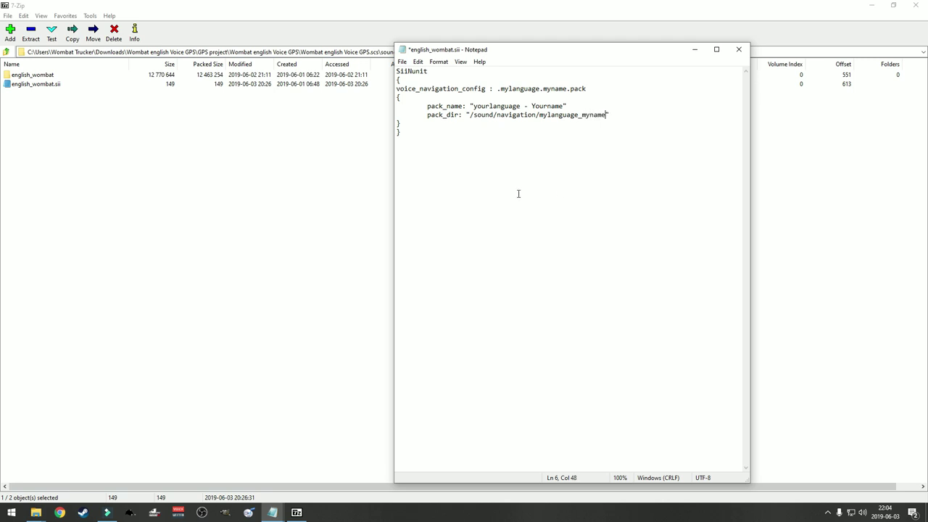
pyautogui.click(738, 52)
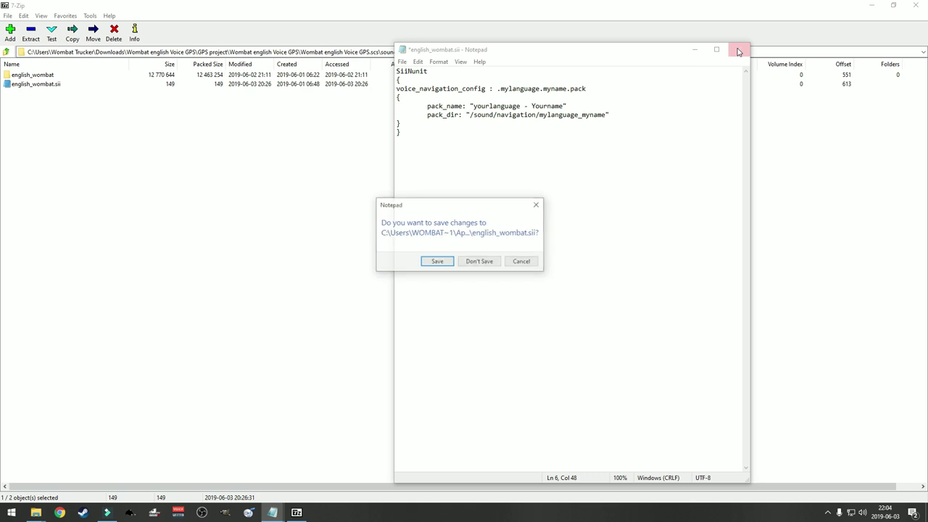
pyautogui.click(484, 265)
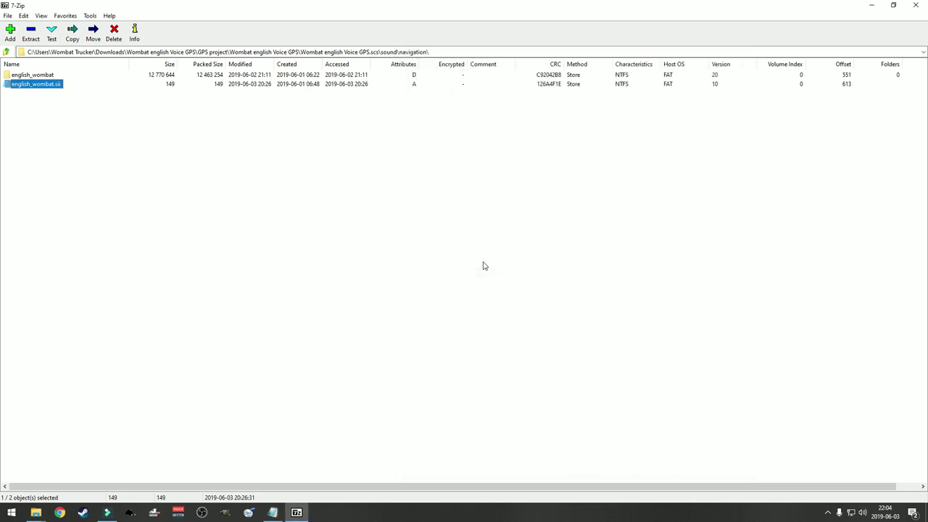
# - Reopen english_wombat.sii, check the folder name at the end of the pack_dir path and close the file
pyautogui.doubleClick(40, 87)
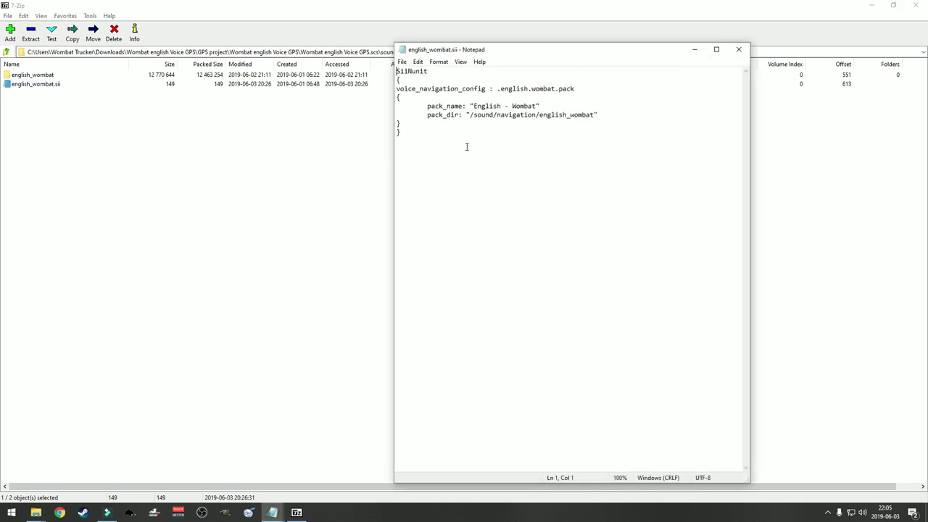
pyautogui.moveTo(540, 114); pyautogui.dragTo(595, 118)
pyautogui.click(739, 49)
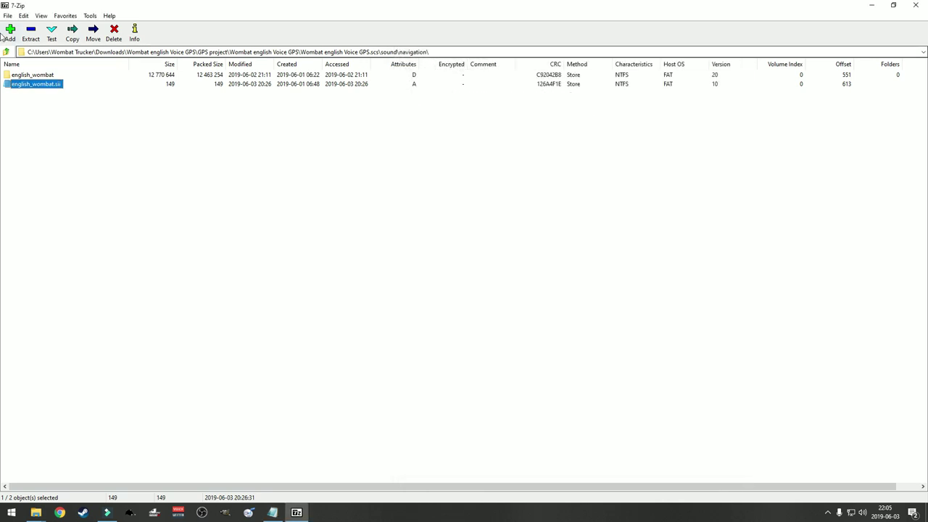
pyautogui.click(49, 75)
pyautogui.rightClick(49, 76)
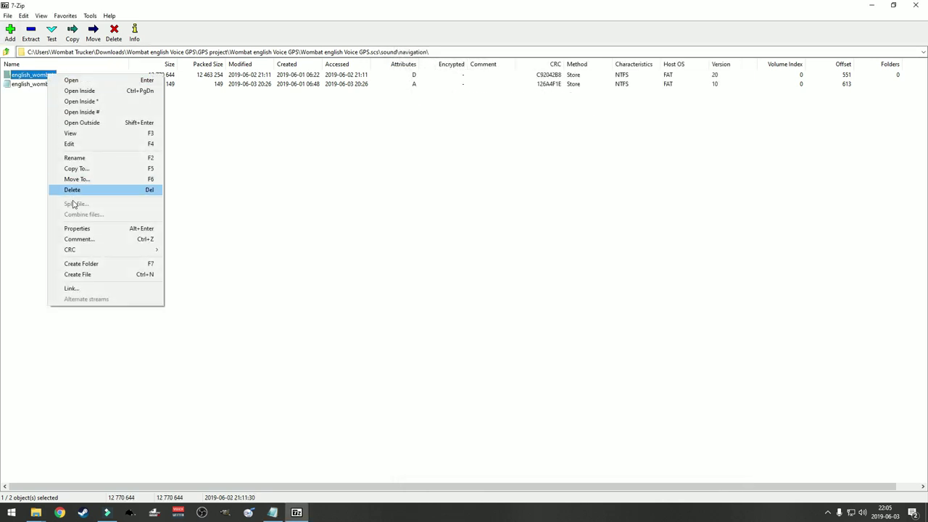
pyautogui.click(75, 158)
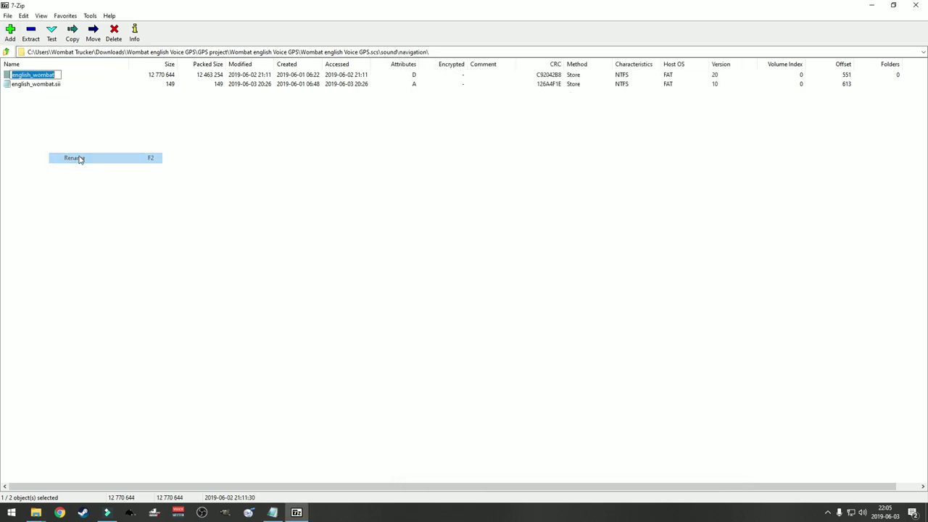
pyautogui.press('Escape')
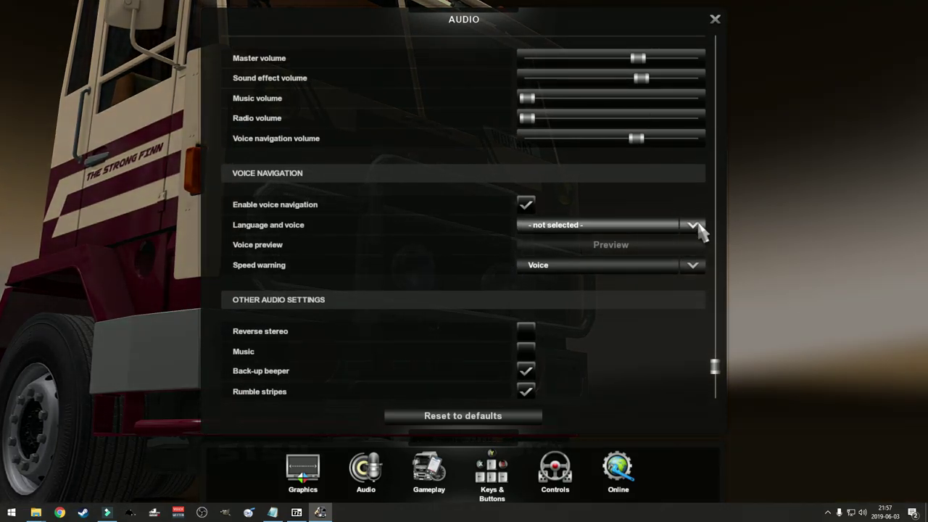
# - Set the voice navigation language and voice to English - Wombat and play its voice preview
pyautogui.click(692, 225)
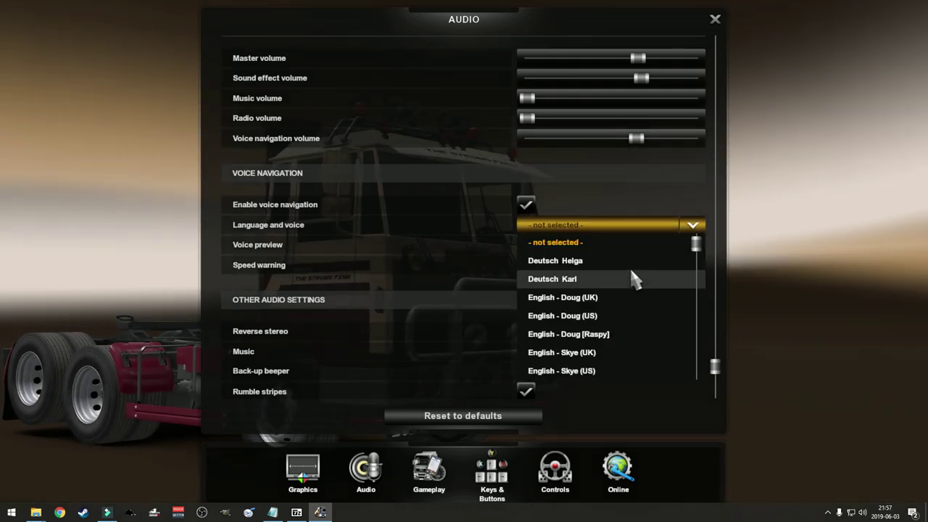
pyautogui.scroll(-3, 631, 279)
pyautogui.scroll(-6, 631, 287)
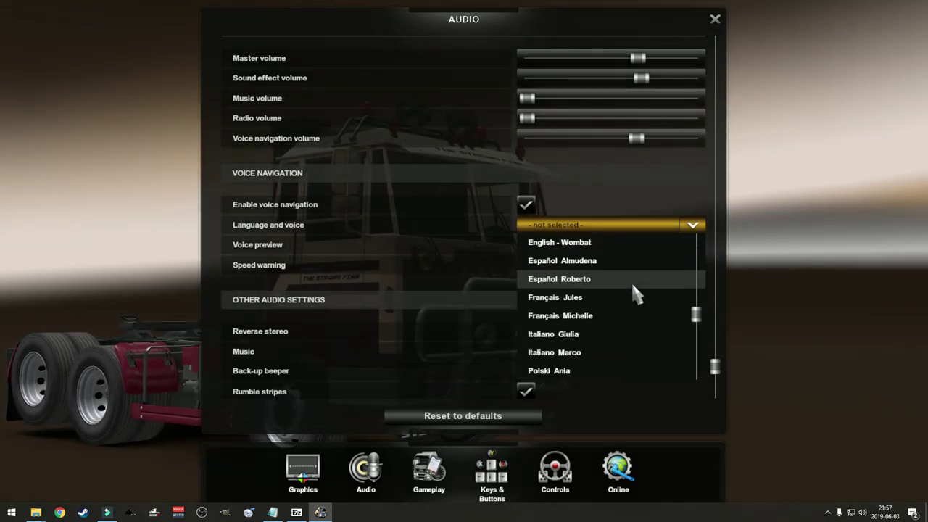
pyautogui.scroll(2, 632, 290)
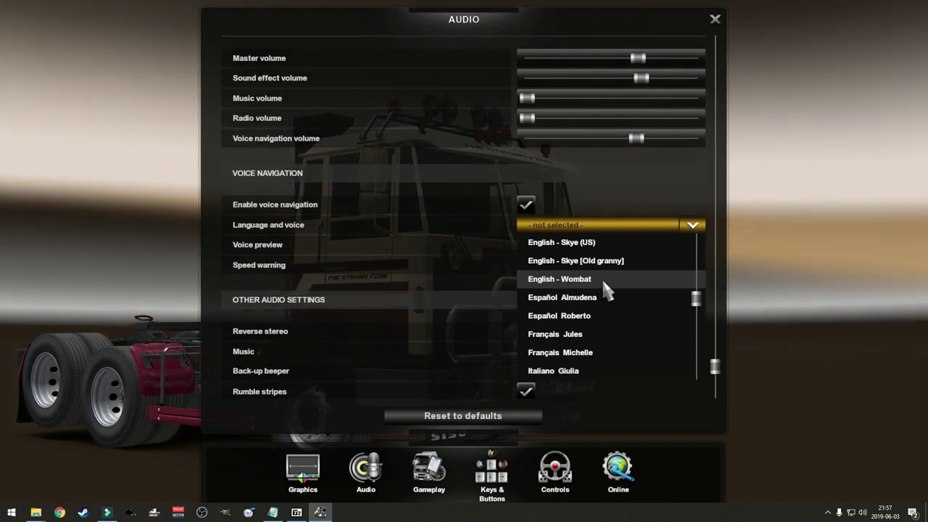
pyautogui.click(602, 280)
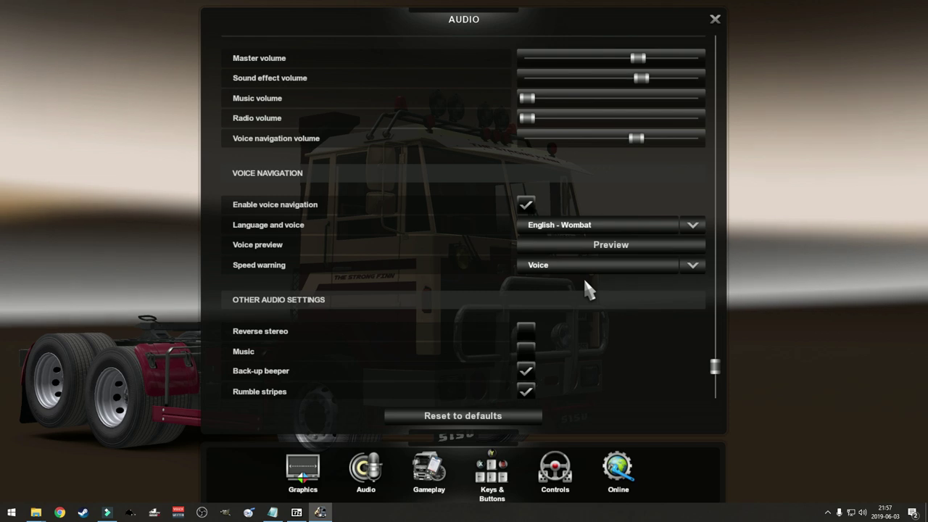
pyautogui.click(614, 247)
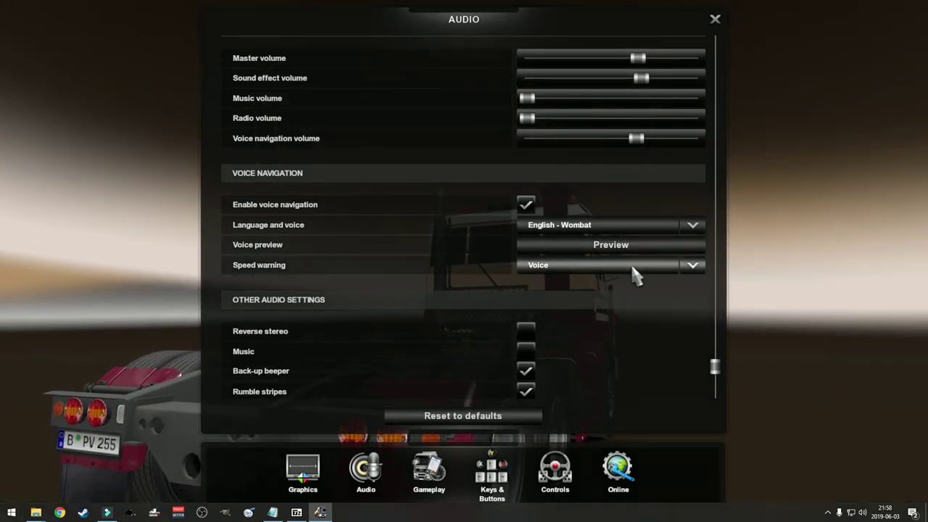
# - Set the voice navigation speed warning to Sound and play the voice preview again
pyautogui.click(630, 266)
pyautogui.click(560, 300)
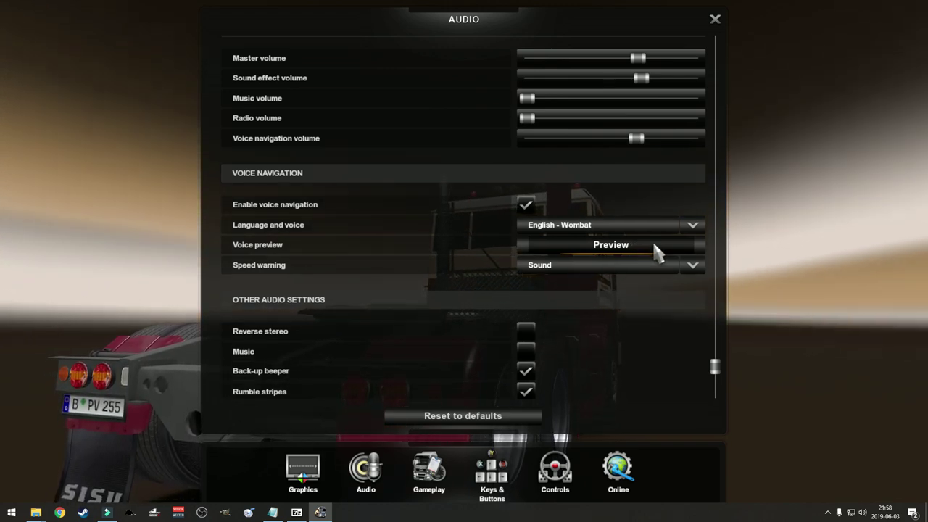
pyautogui.click(655, 248)
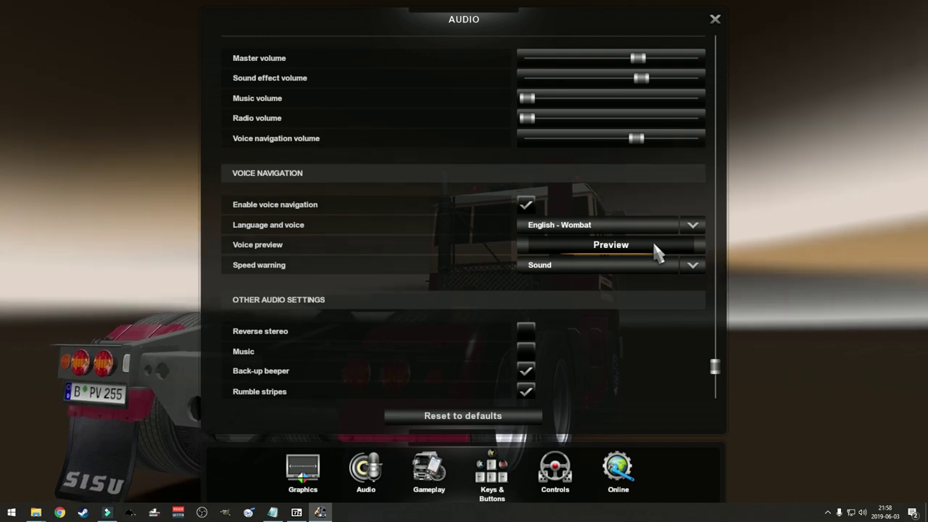